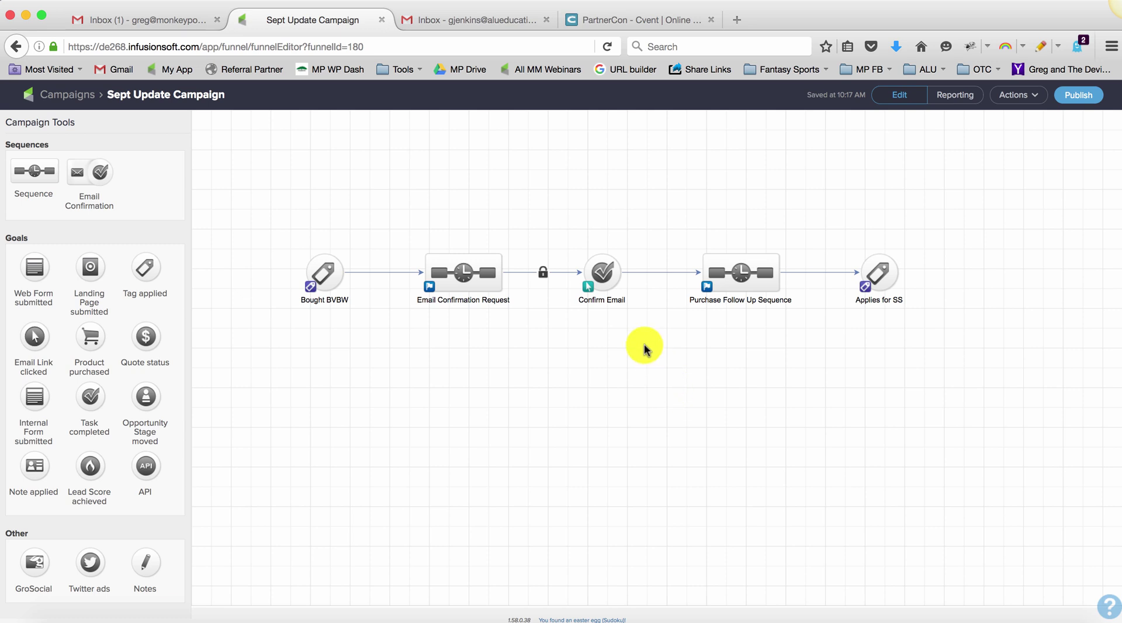
Step: Examine the campaign flow from the Bought BVBW goal through the email confirmation and purchase follow-up to Applies for SS
left_click_drag(636, 321, 390, 225)
left_click(390, 225)
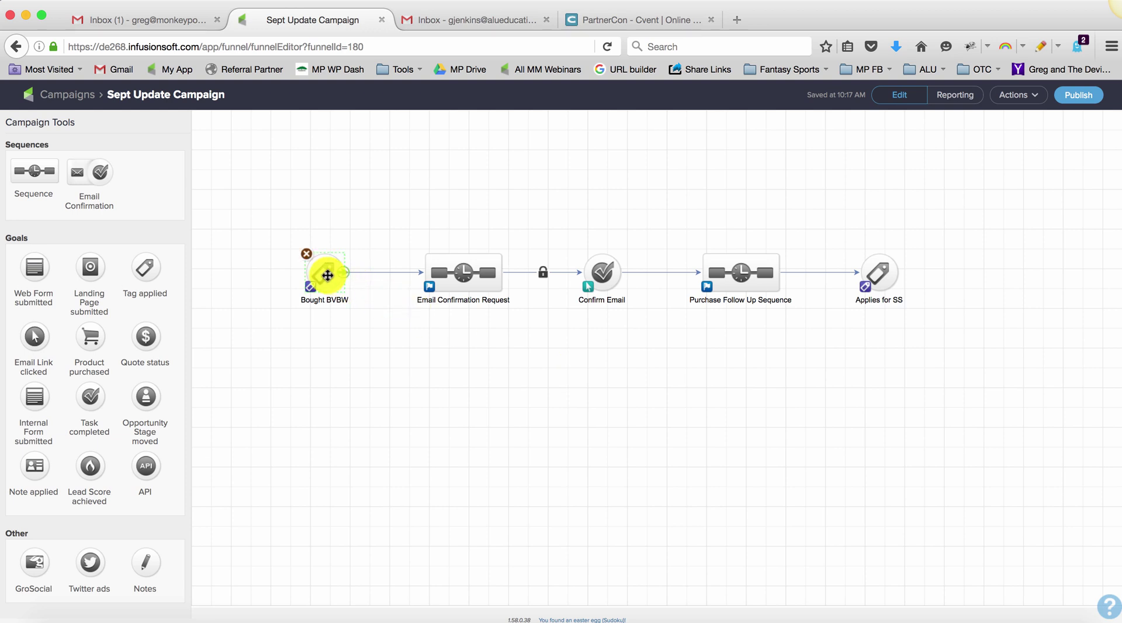
left_click_drag(400, 227, 646, 328)
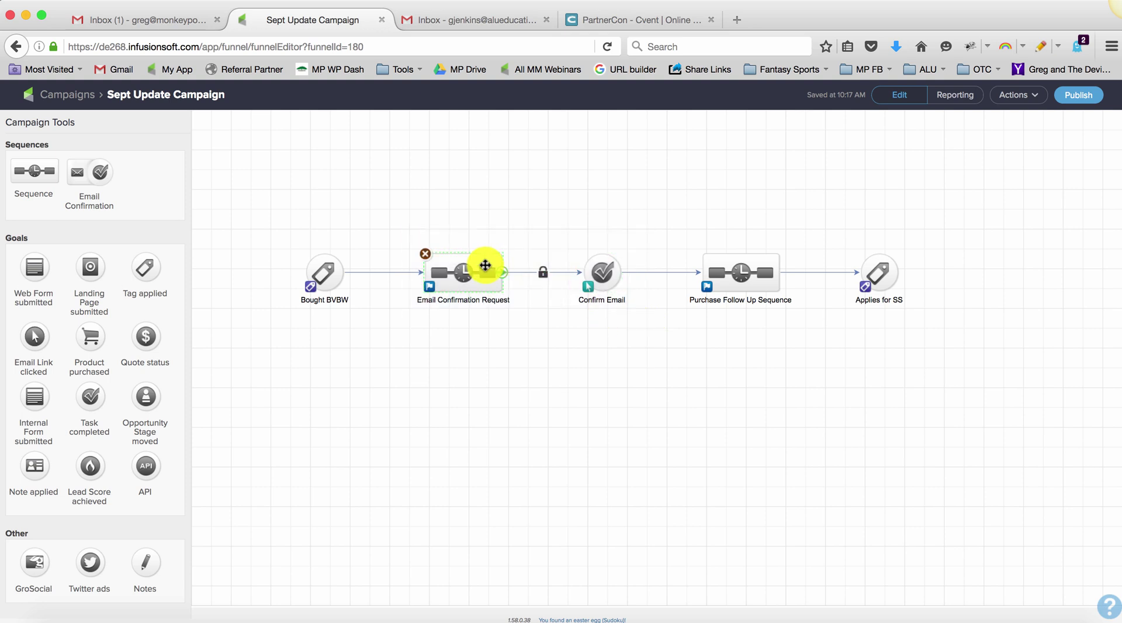
left_click(601, 266)
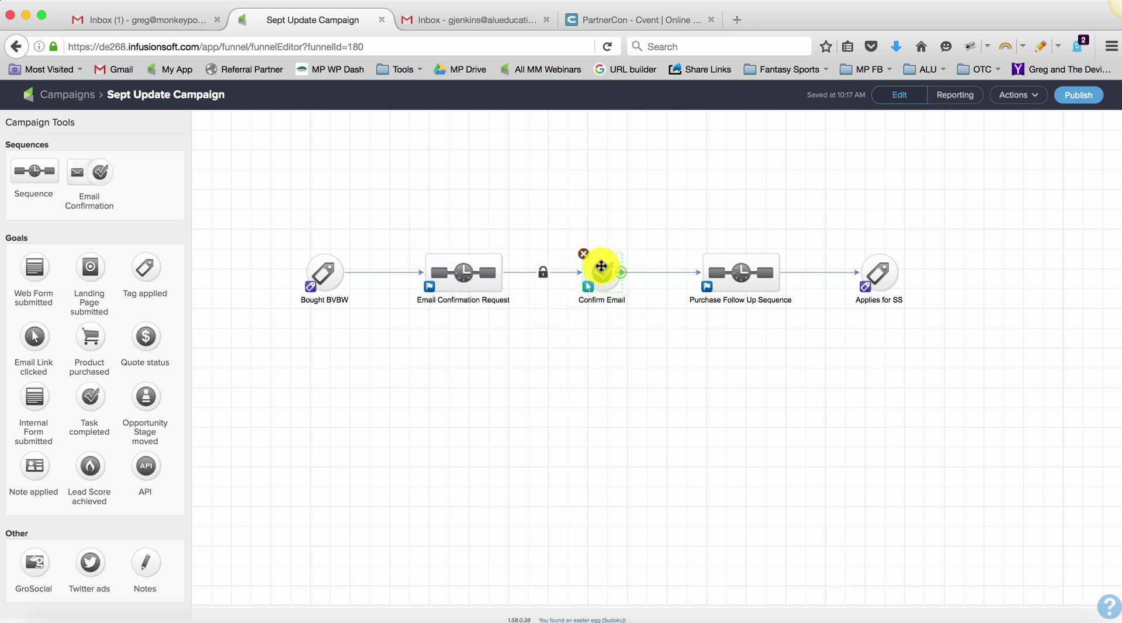
left_click(450, 270)
left_click(739, 264)
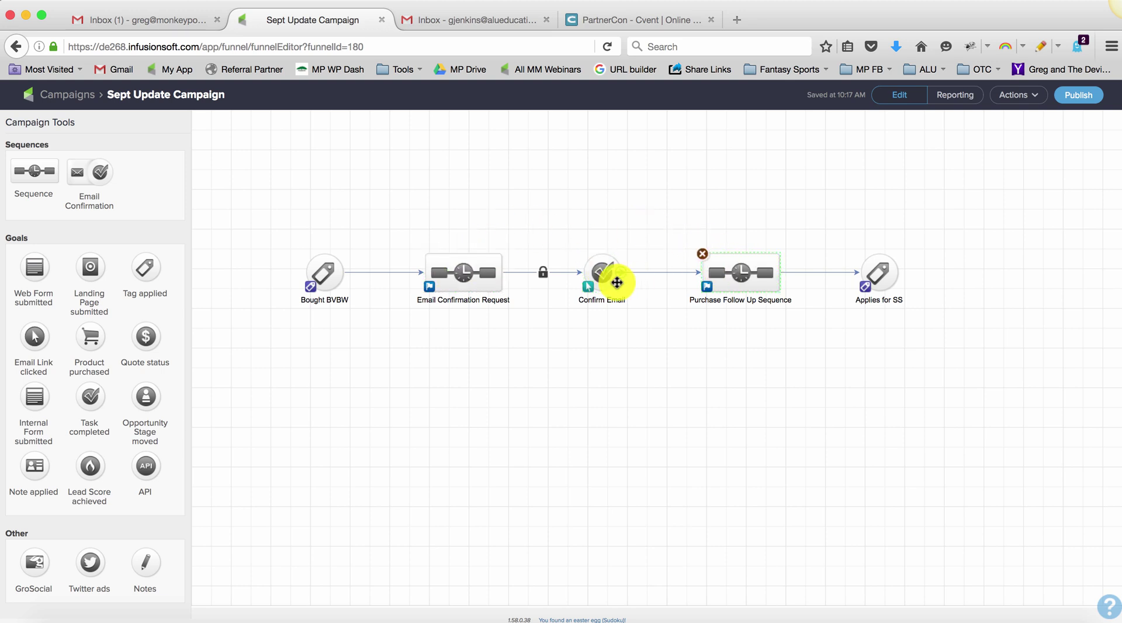
left_click_drag(671, 237, 820, 335)
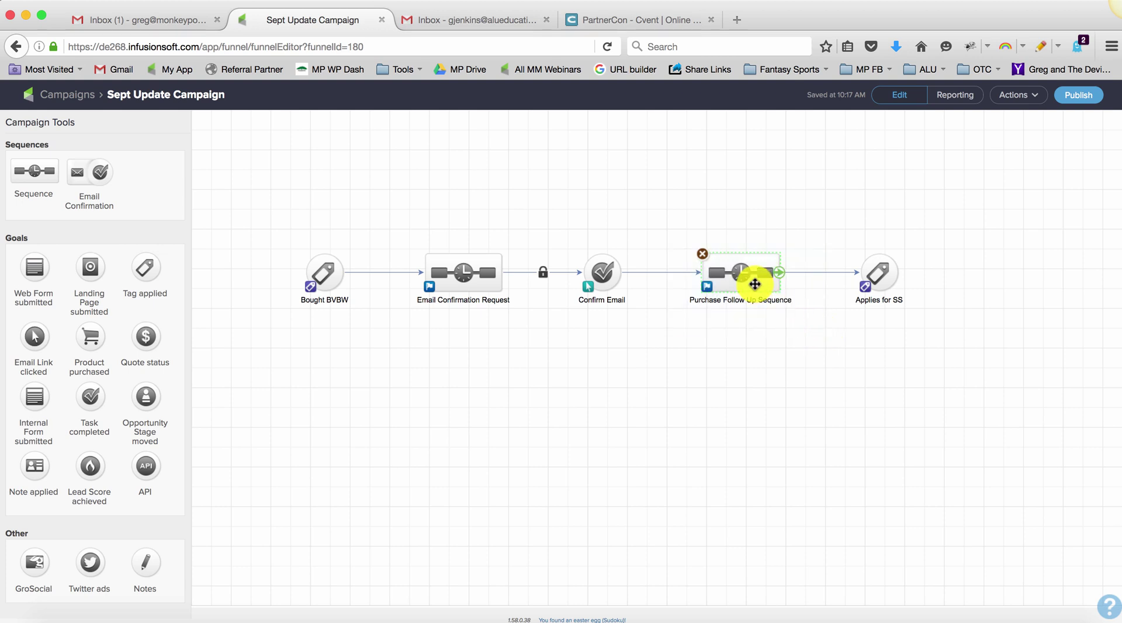
left_click(876, 273)
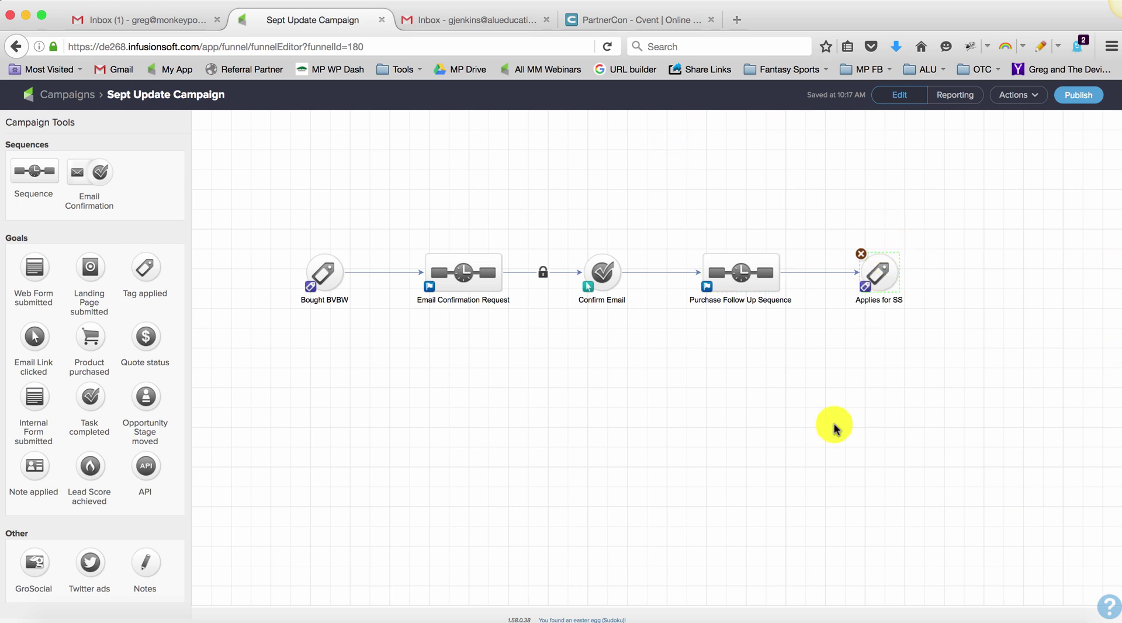
left_click(805, 419)
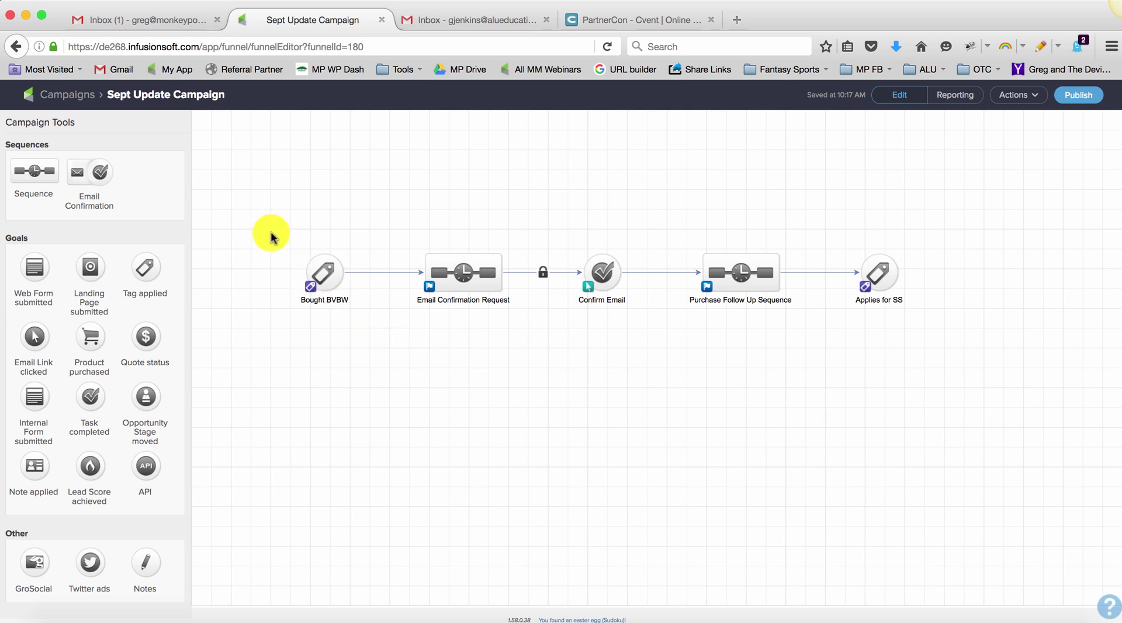
left_click_drag(261, 230, 1022, 345)
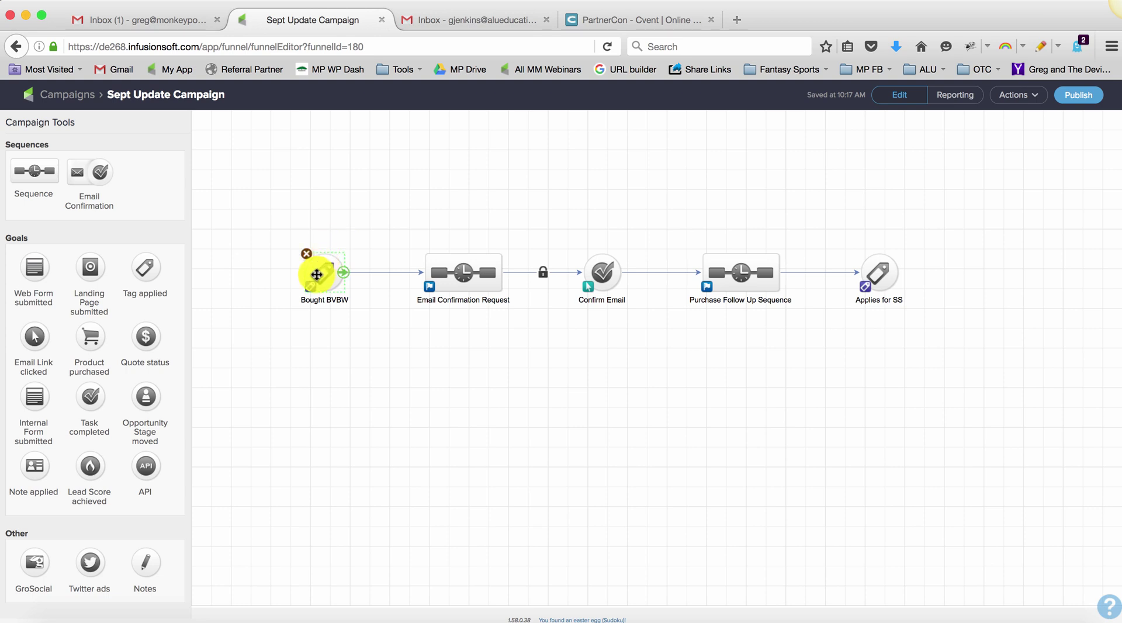
left_click_drag(393, 230, 651, 332)
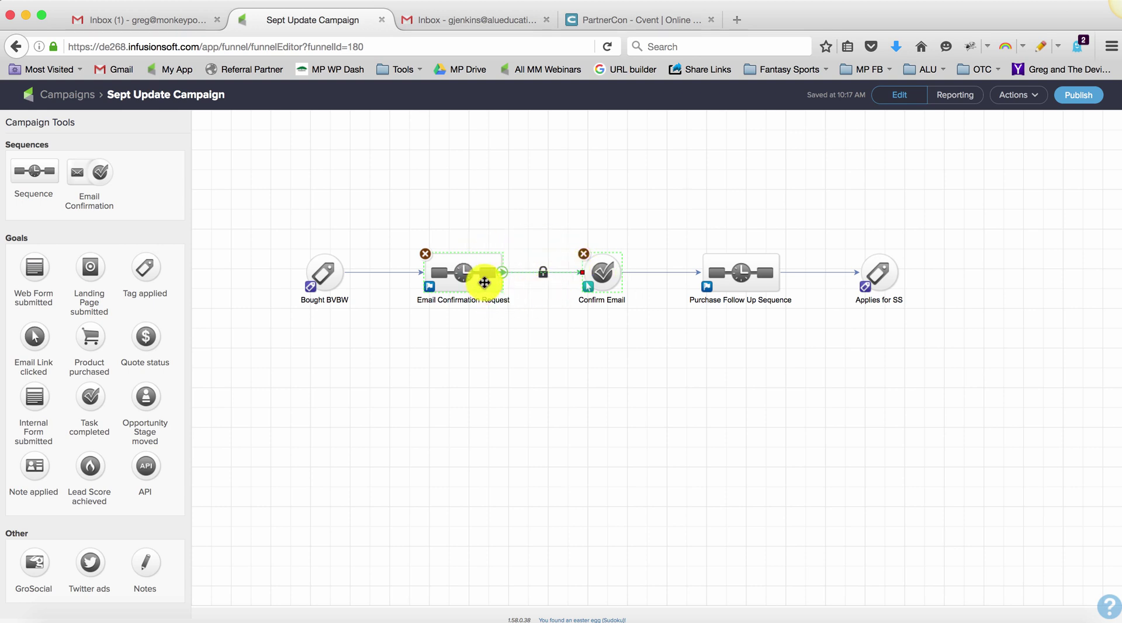
left_click(732, 269)
left_click(730, 341)
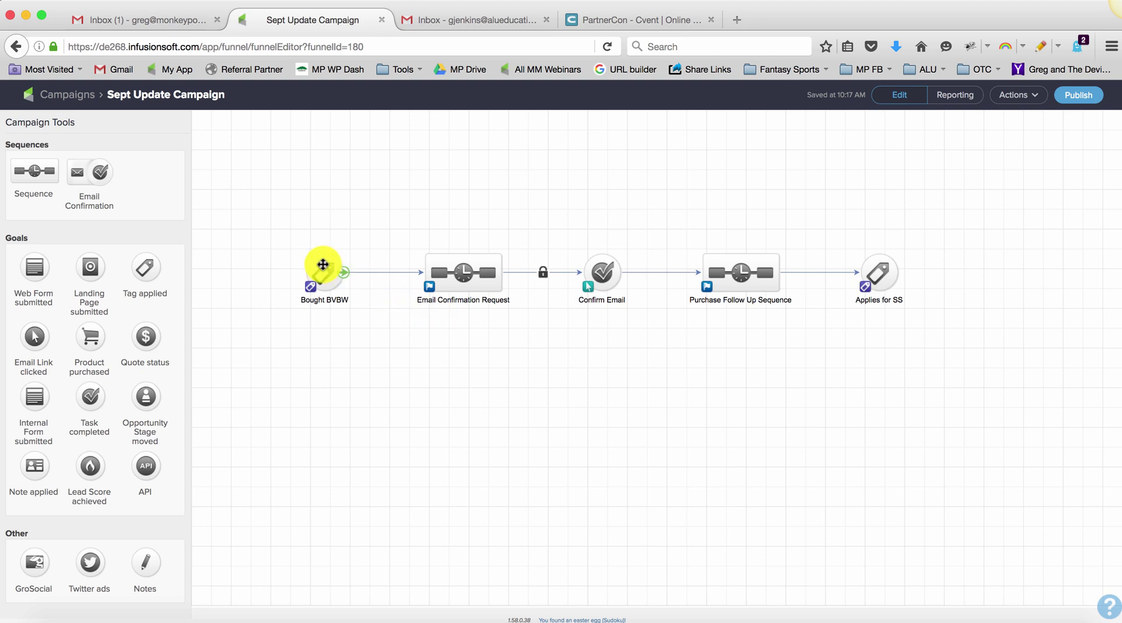
Step: Inspect the contents of the Email Confirmation Request sequence, then return to the campaign and review the elements that follow it
left_click(323, 270)
left_click(477, 276)
double_click(478, 277)
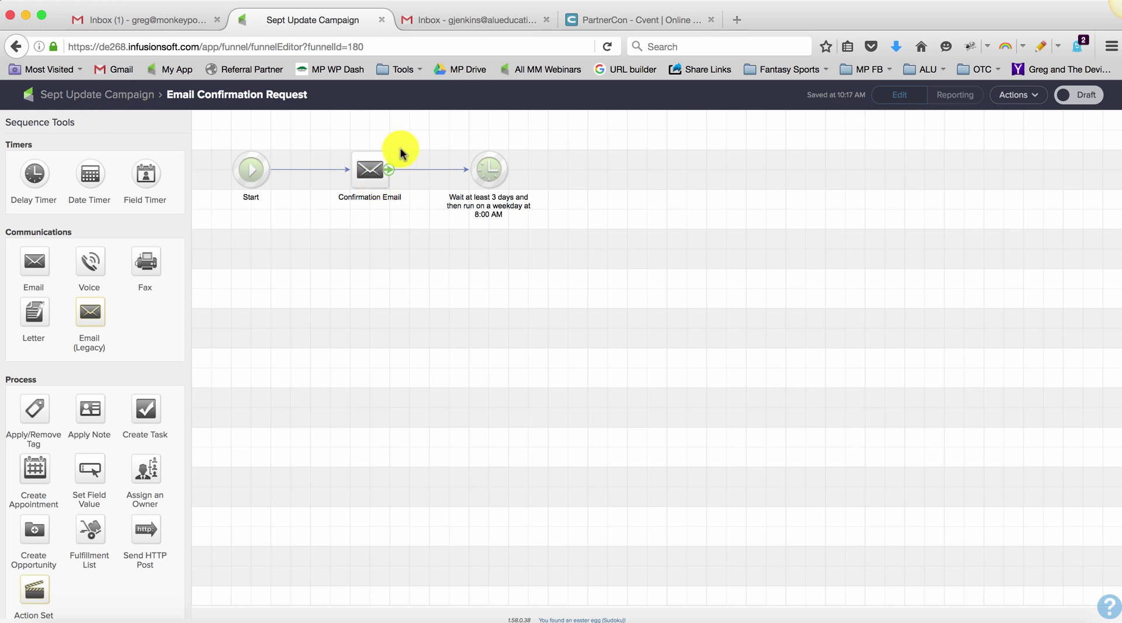
left_click(139, 98)
left_click(599, 270)
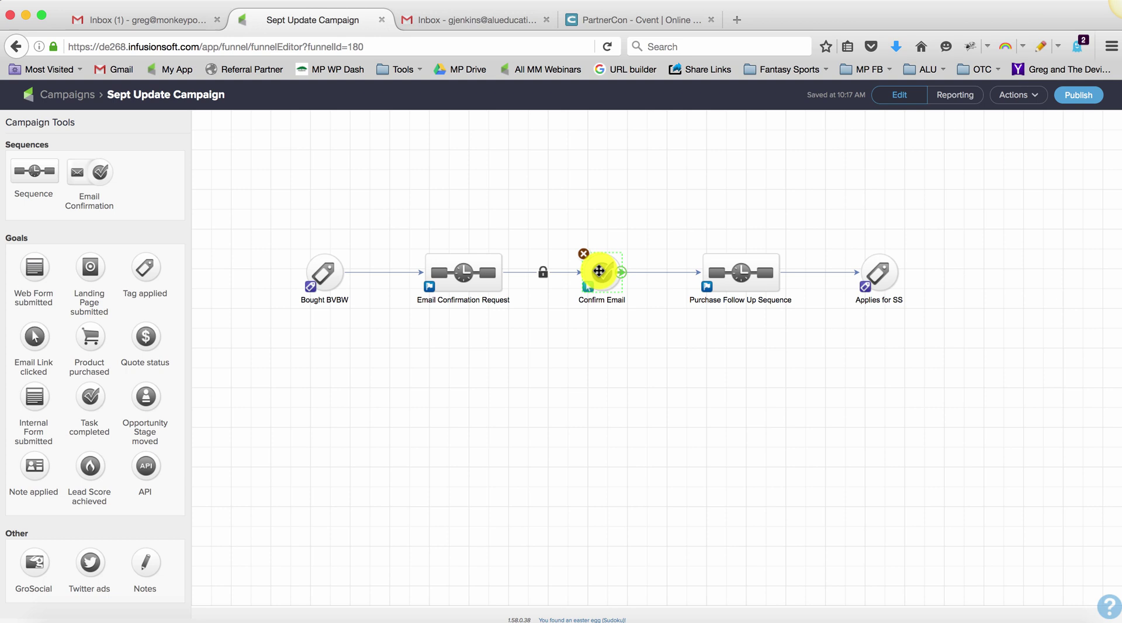
left_click(748, 272)
left_click(723, 432)
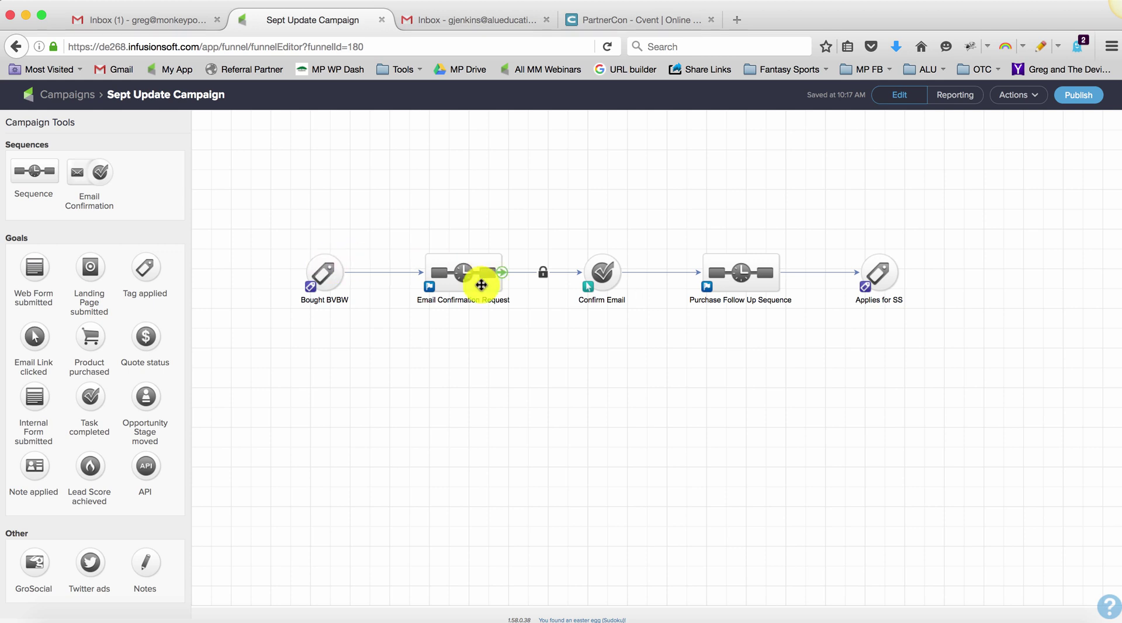
Step: Compare the roles of the Email Confirmation Request sequence, the Confirm Email goal and the Purchase Follow Up Sequence in the flow
left_click_drag(408, 243, 526, 318)
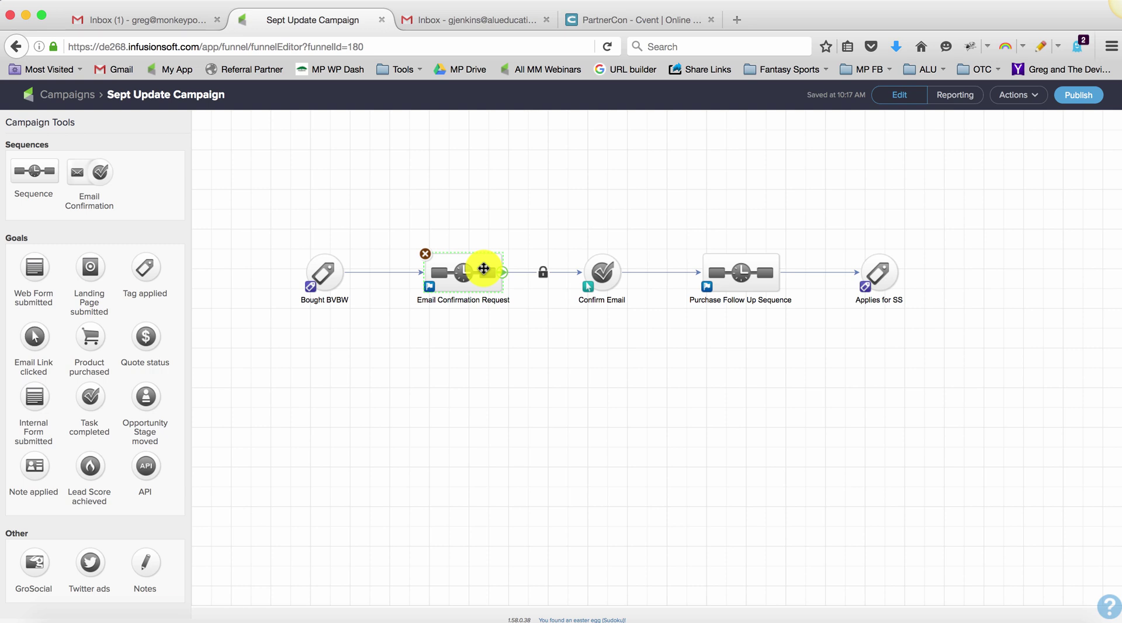
left_click_drag(535, 323, 405, 240)
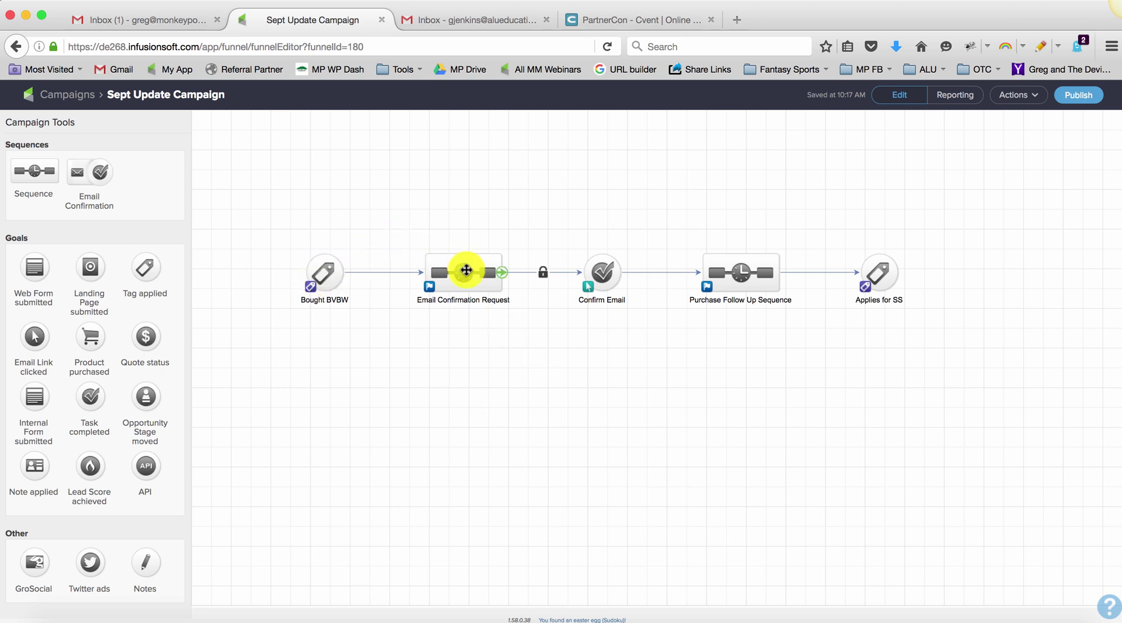
left_click(759, 259)
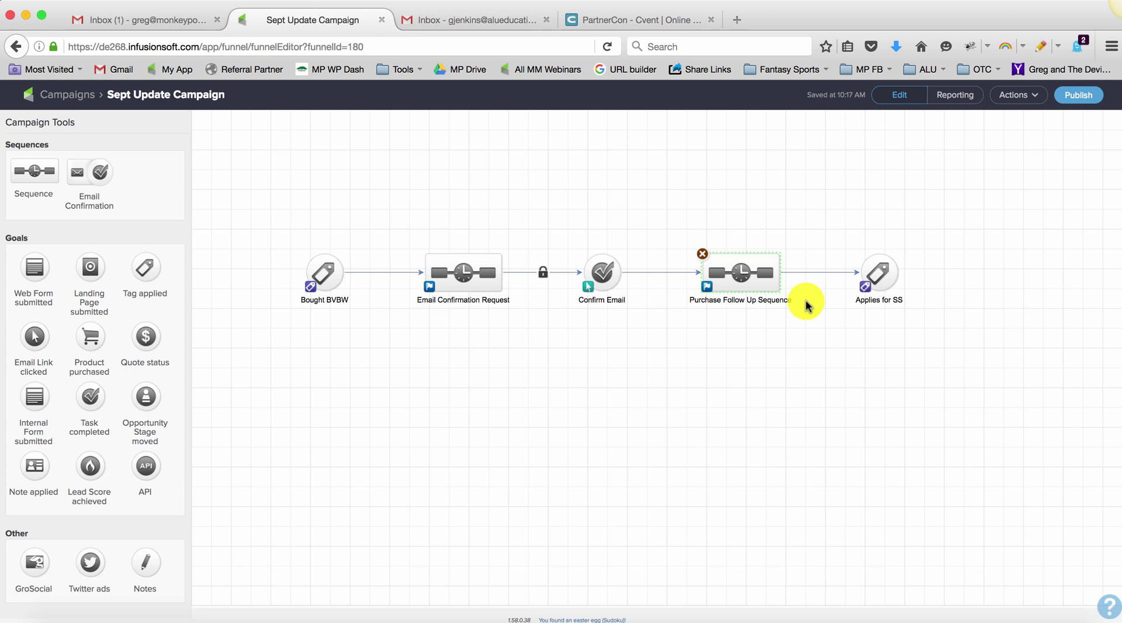
left_click_drag(803, 320, 676, 235)
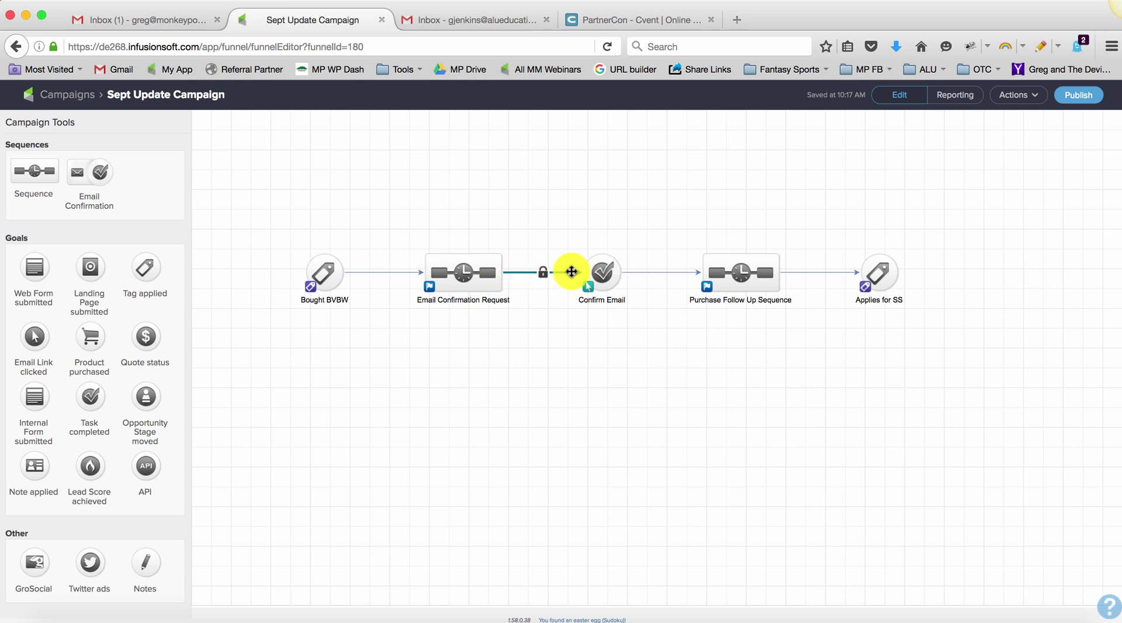
left_click(603, 272)
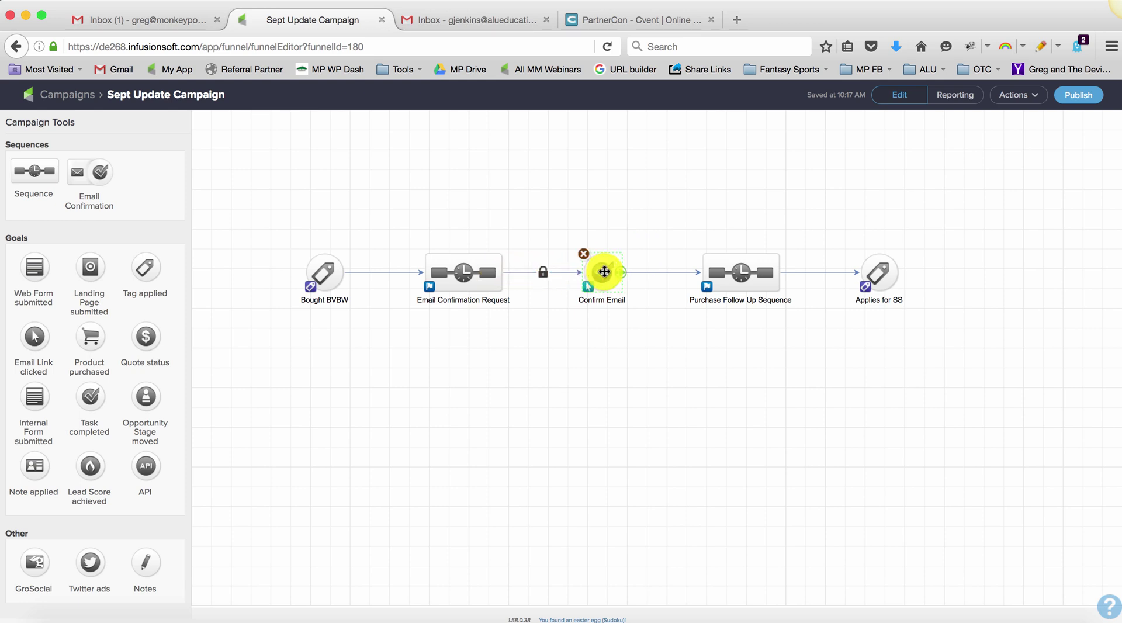
left_click(728, 262)
left_click_drag(673, 235, 942, 339)
left_click(942, 338)
left_click_drag(400, 240, 527, 327)
left_click(527, 326)
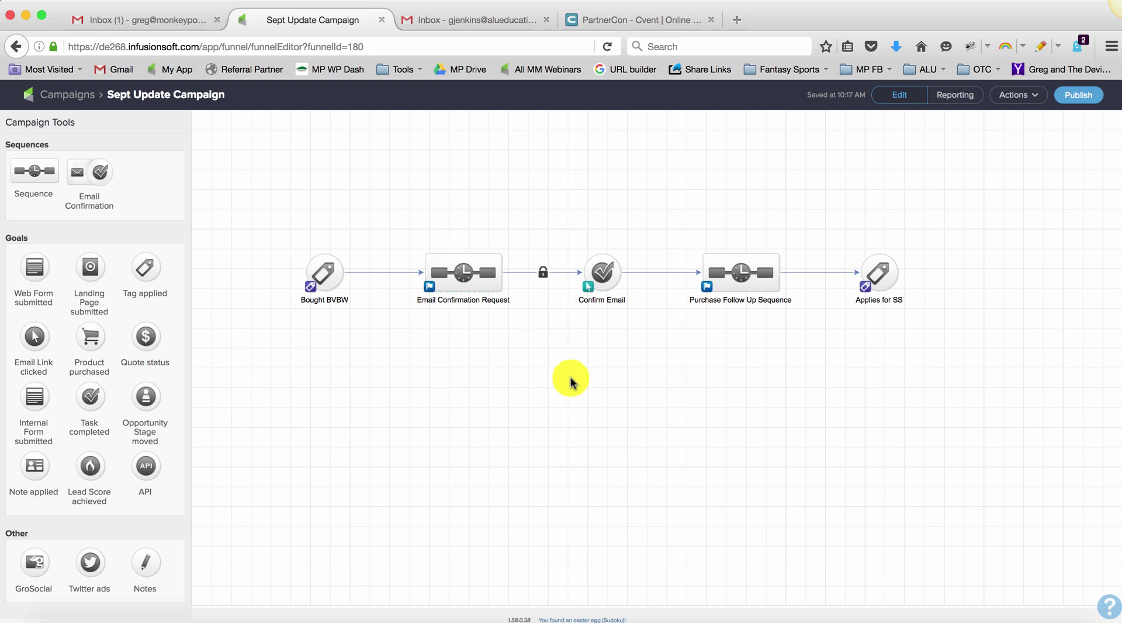
Step: Move the Confirm Email goal above the main line and connect Email Confirmation Request directly to Purchase Follow Up Sequence
left_click_drag(600, 275, 599, 231)
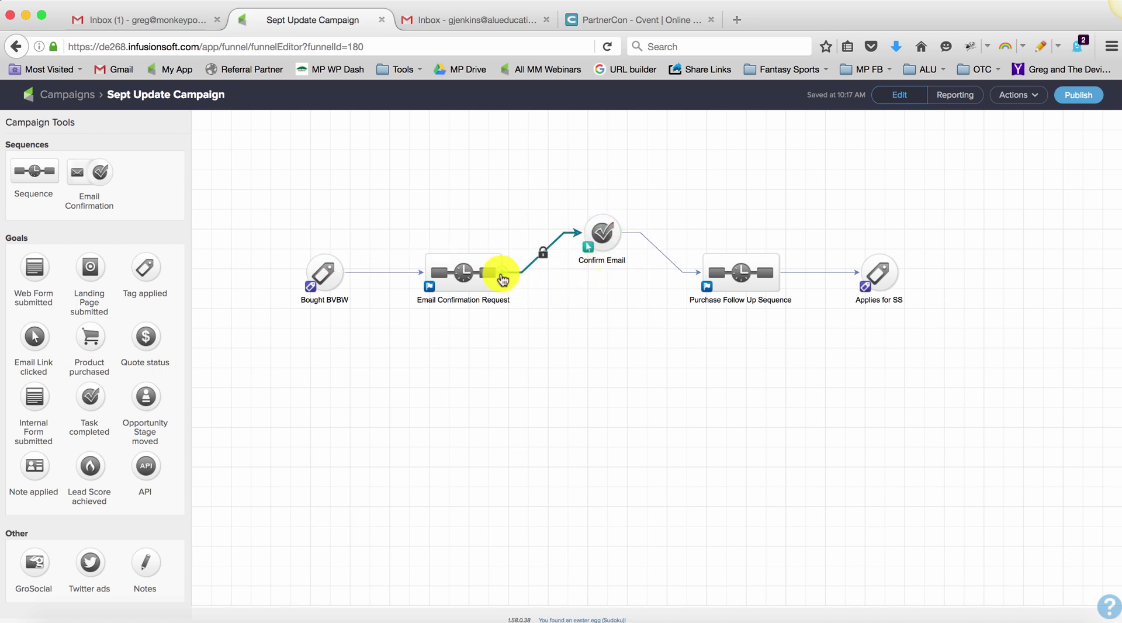
left_click_drag(502, 280, 719, 283)
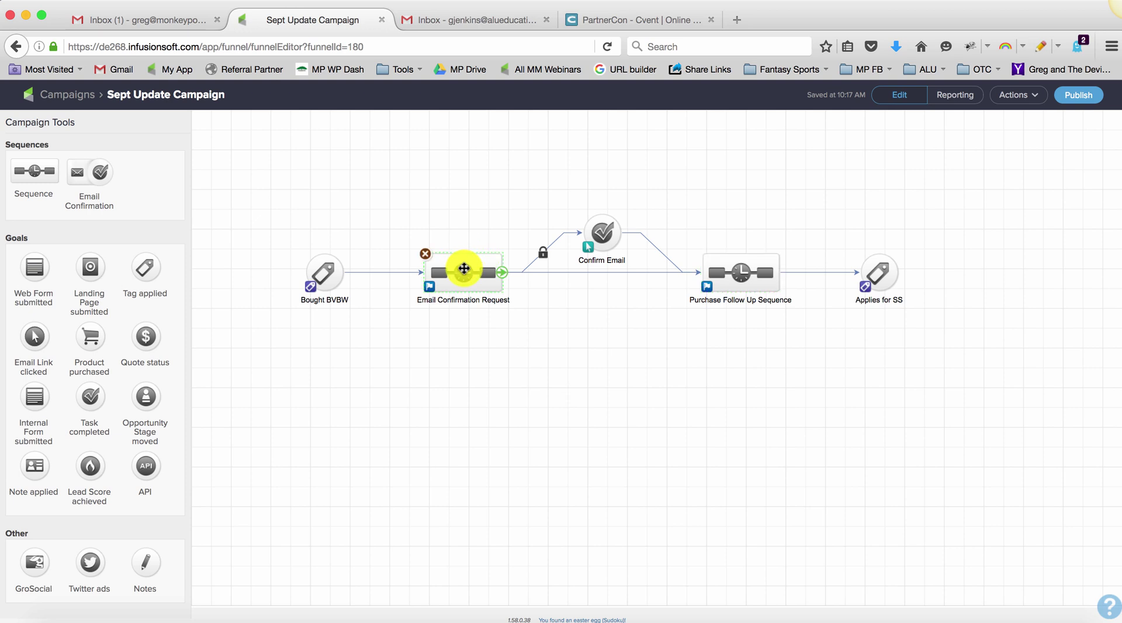
Step: Review the delay timer at the end of the Email Confirmation Request sequence and the direct path on the campaign canvas
double_click(463, 270)
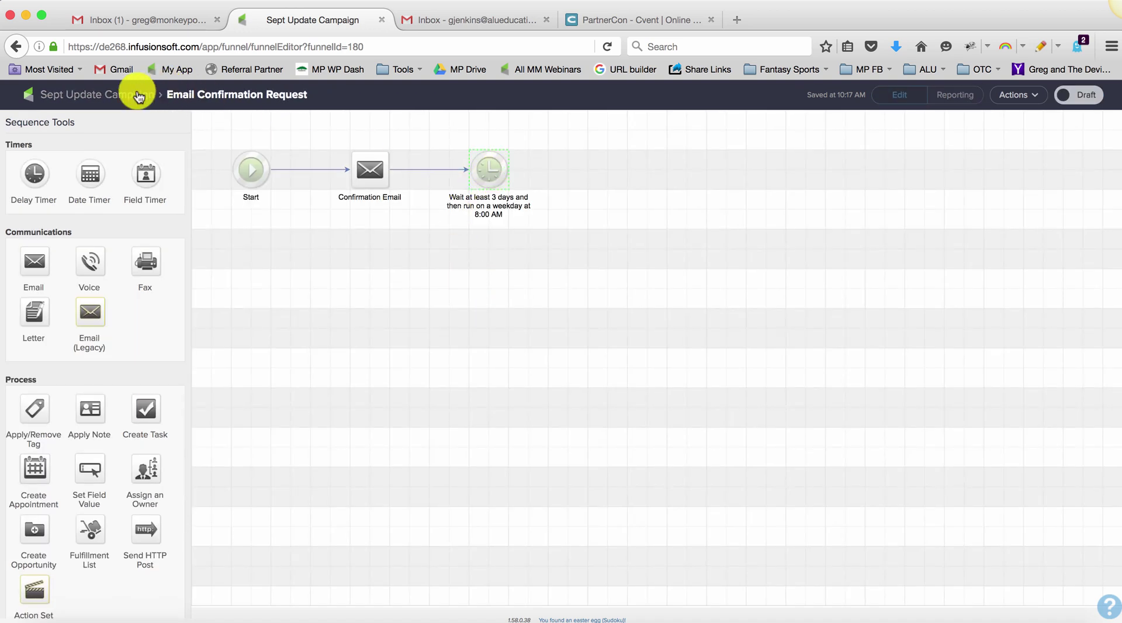
left_click(138, 97)
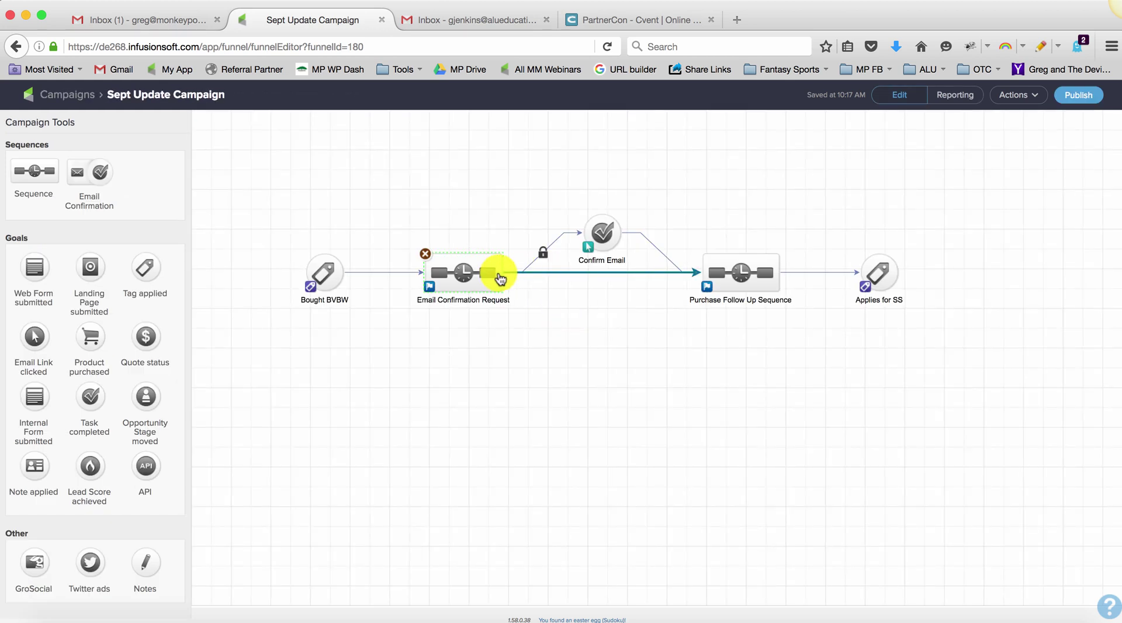
left_click_drag(489, 273, 725, 274)
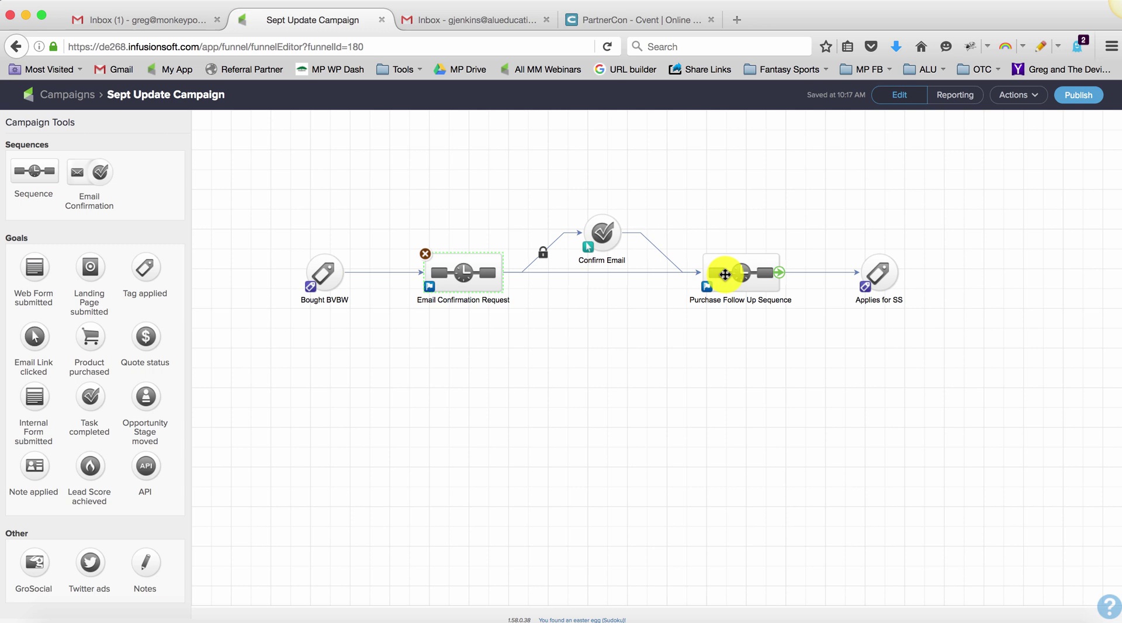
left_click(601, 232)
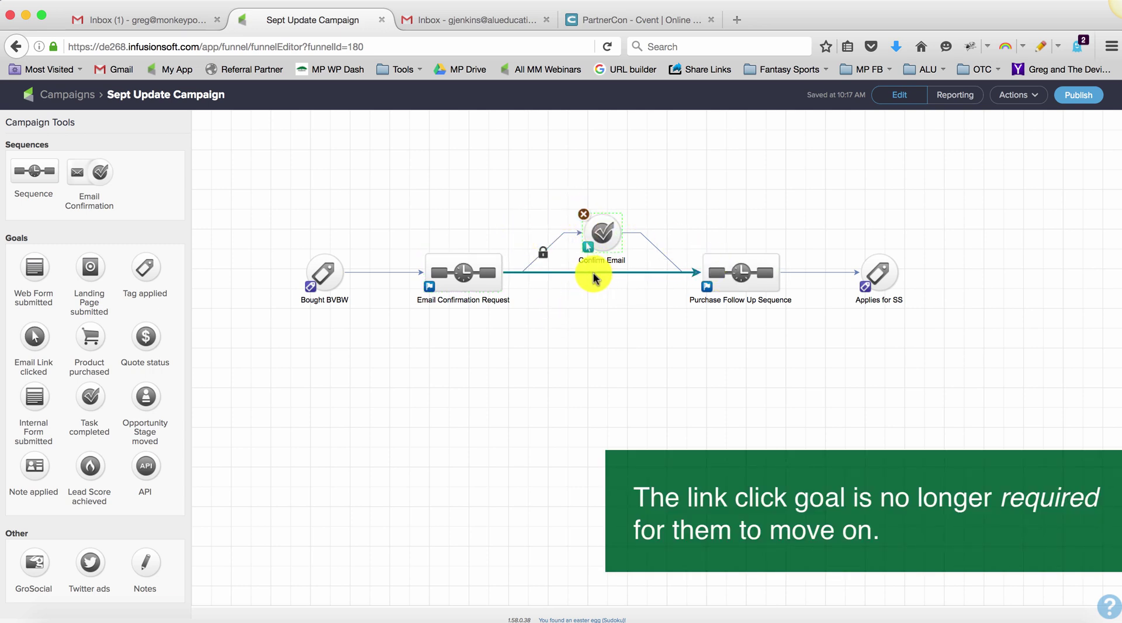
Step: Set the delay timer in the Email Confirmation Request sequence to wait at least 1 day, save it and return to the campaign
double_click(468, 266)
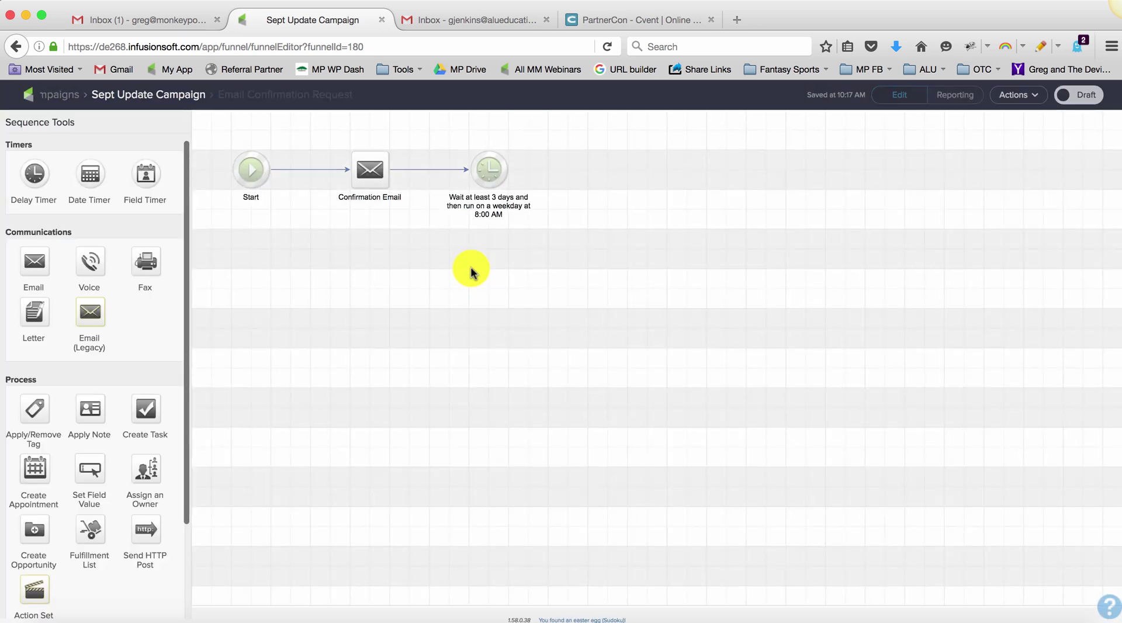
double_click(485, 176)
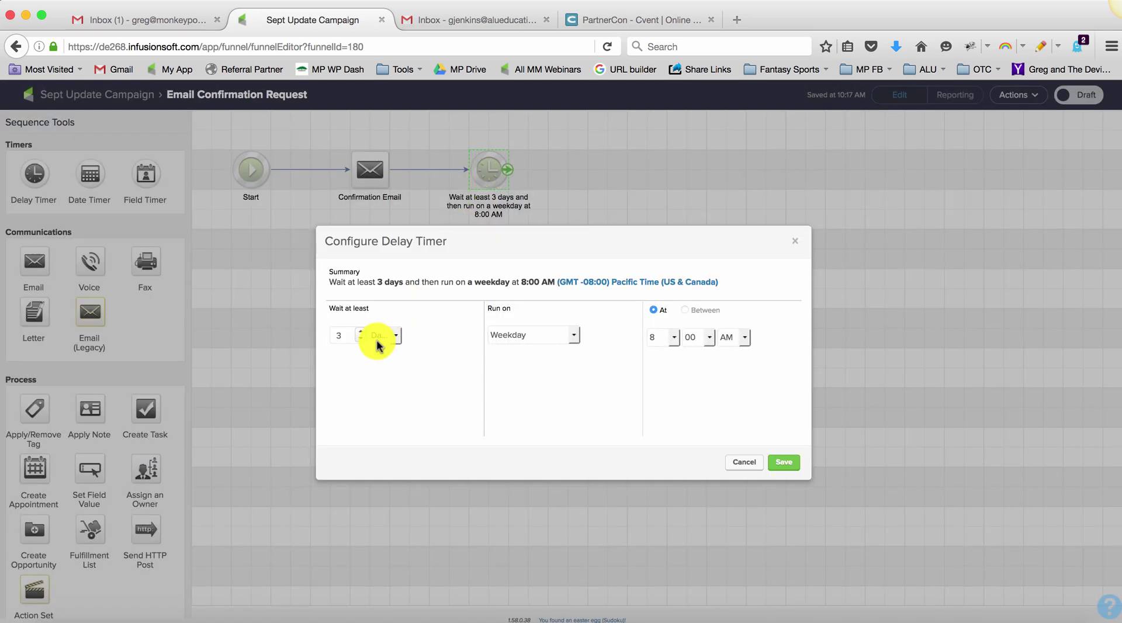
left_click(361, 340)
left_click(361, 340)
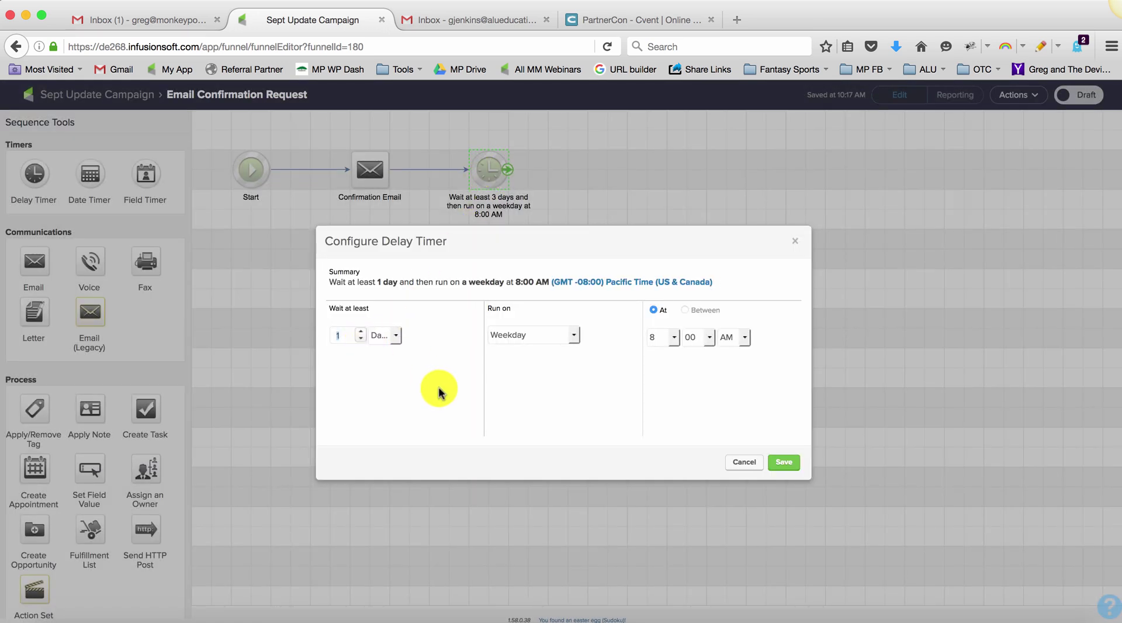
left_click(784, 463)
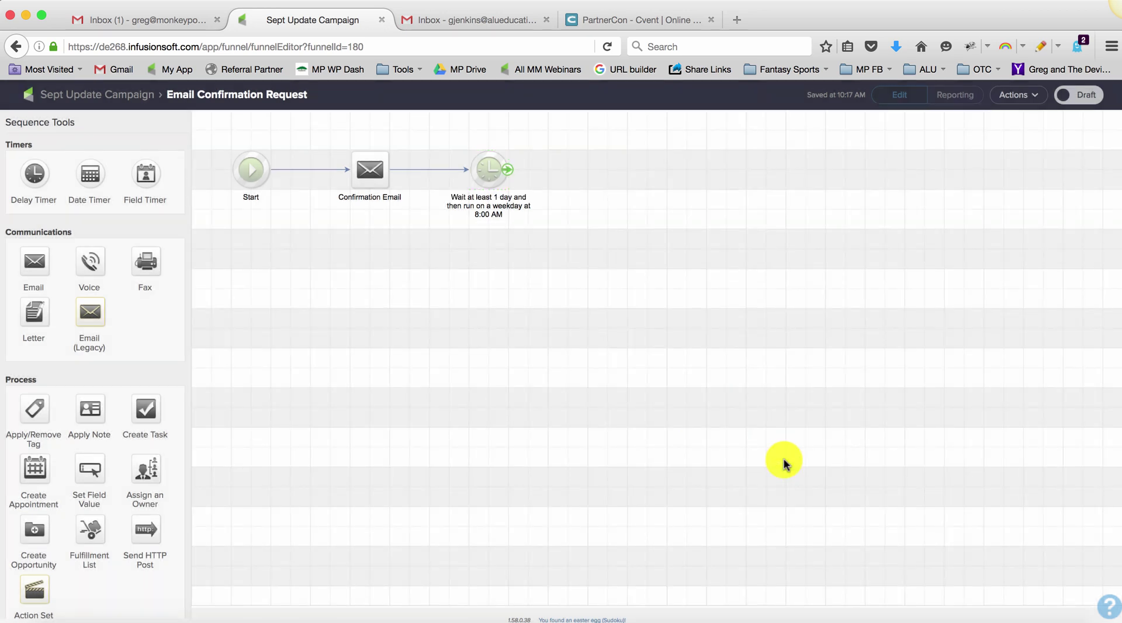
left_click(140, 94)
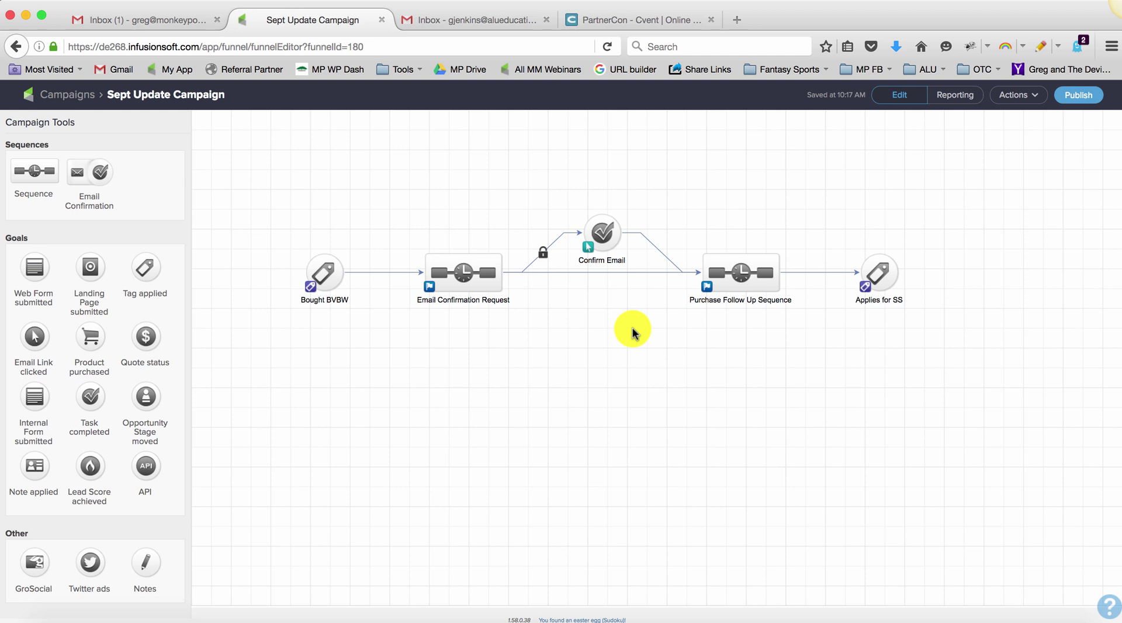
Step: Delete both connections leading into Purchase Follow Up Sequence and raise Email Confirmation Request level with the Confirm Email goal
left_click(610, 272)
key("Delete")
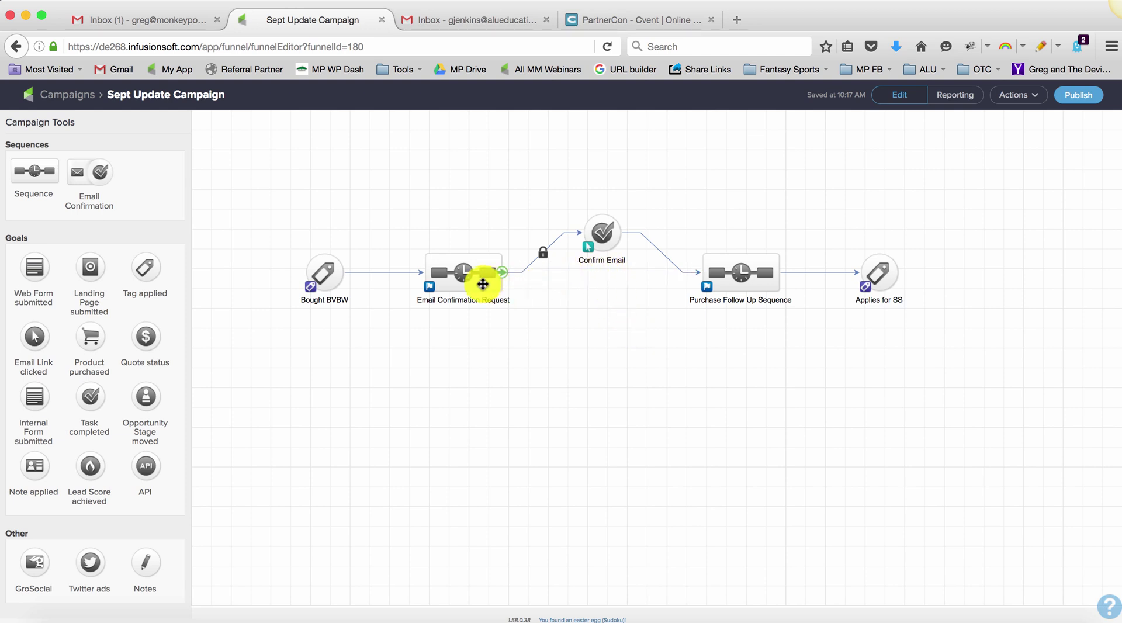
left_click_drag(483, 255, 483, 216)
left_click(676, 269)
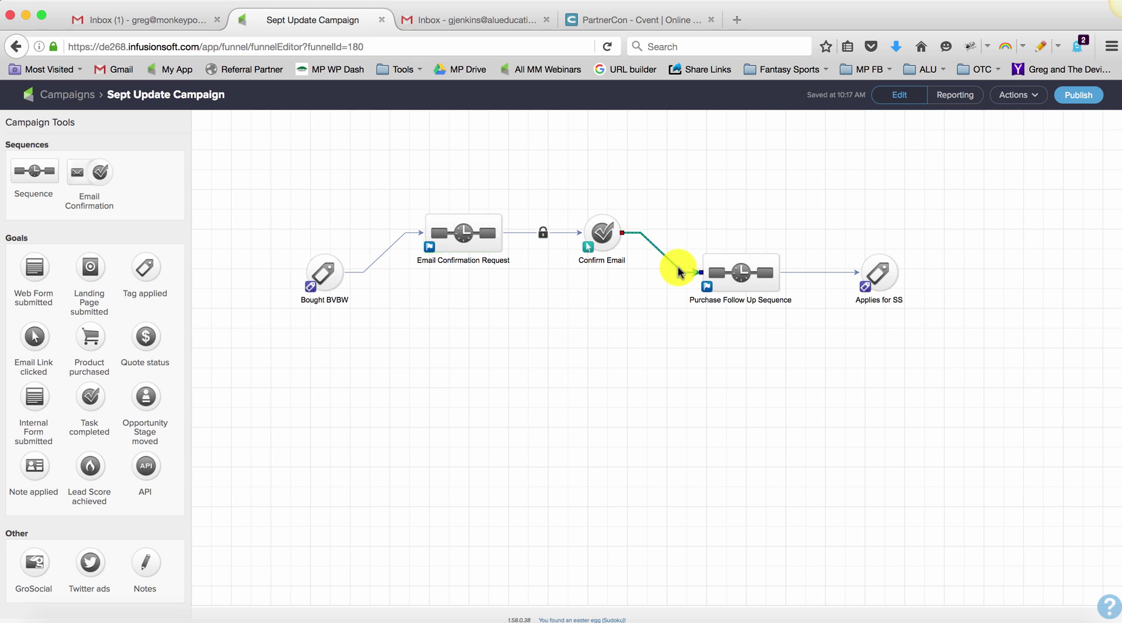
key("Delete")
Step: Move Purchase Follow Up Sequence and Applies for SS below the confirmation branch and connect Bought BVBW to Purchase Follow Up Sequence
left_click_drag(673, 227, 973, 350)
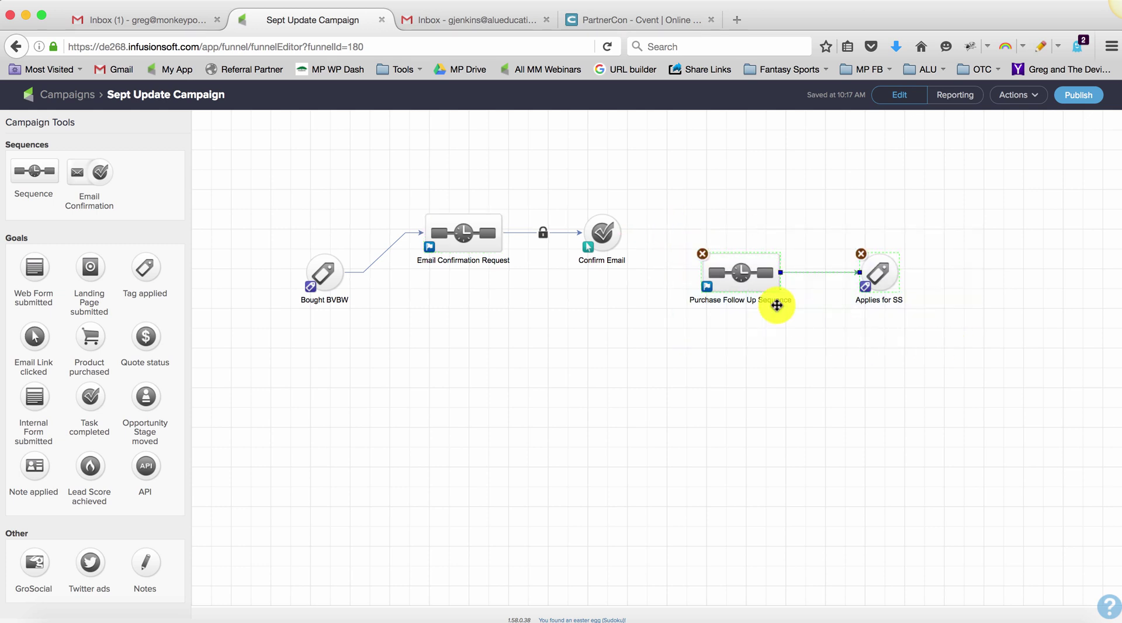
left_click_drag(742, 275, 451, 332)
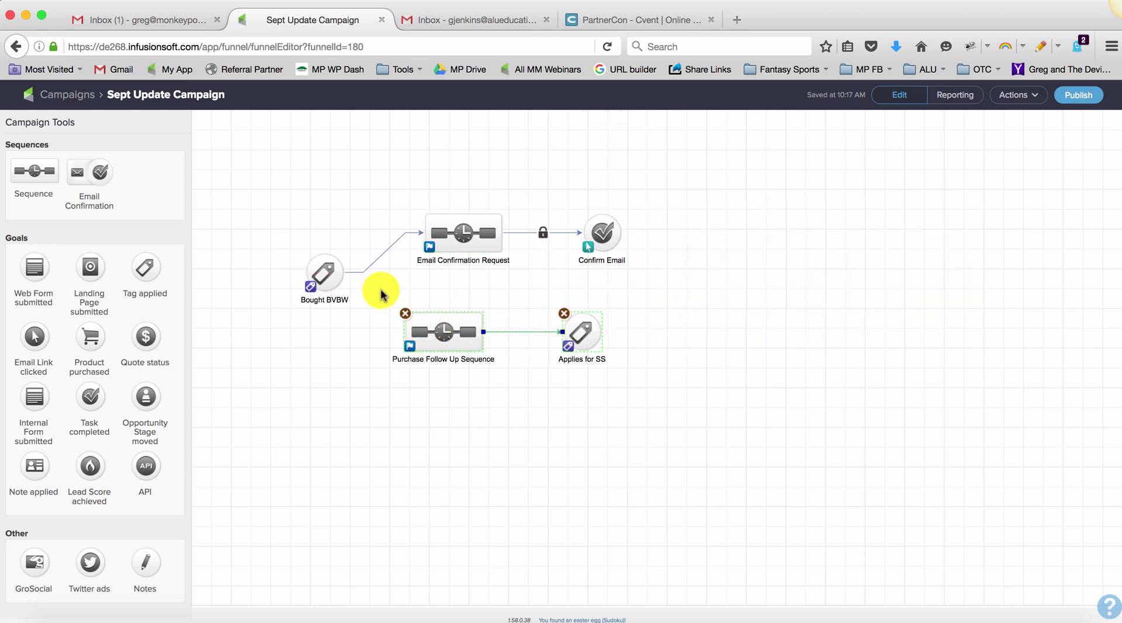
left_click_drag(326, 276, 418, 350)
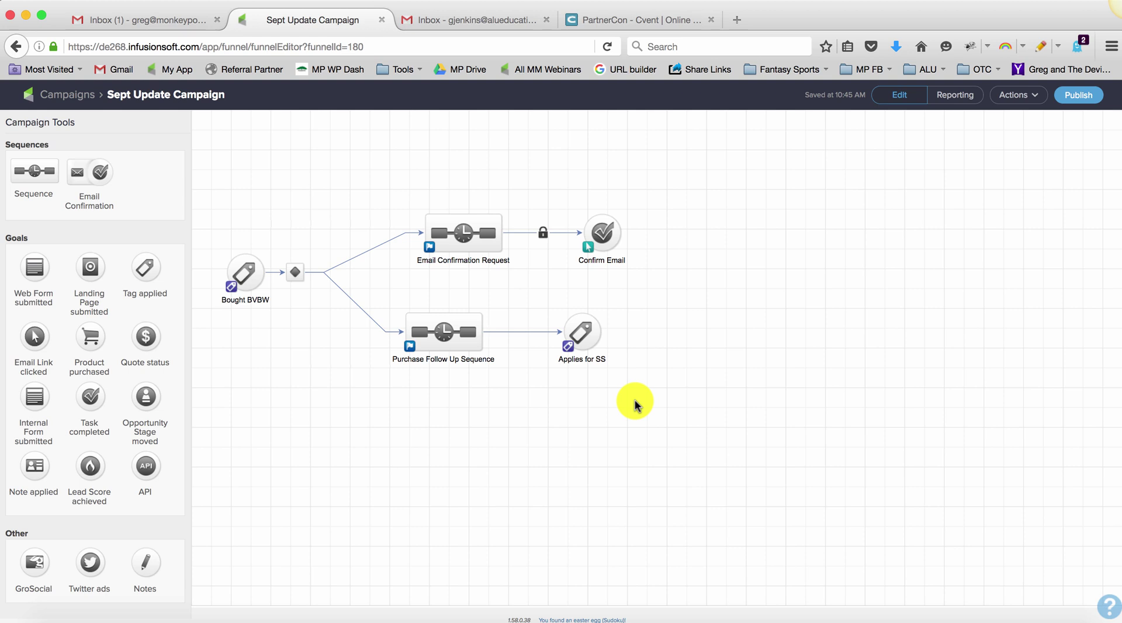
Step: Align Purchase Follow Up Sequence and Applies for SS beneath the confirmation branch and move the decision diamond closer to the two sequences
left_click_drag(635, 403, 370, 270)
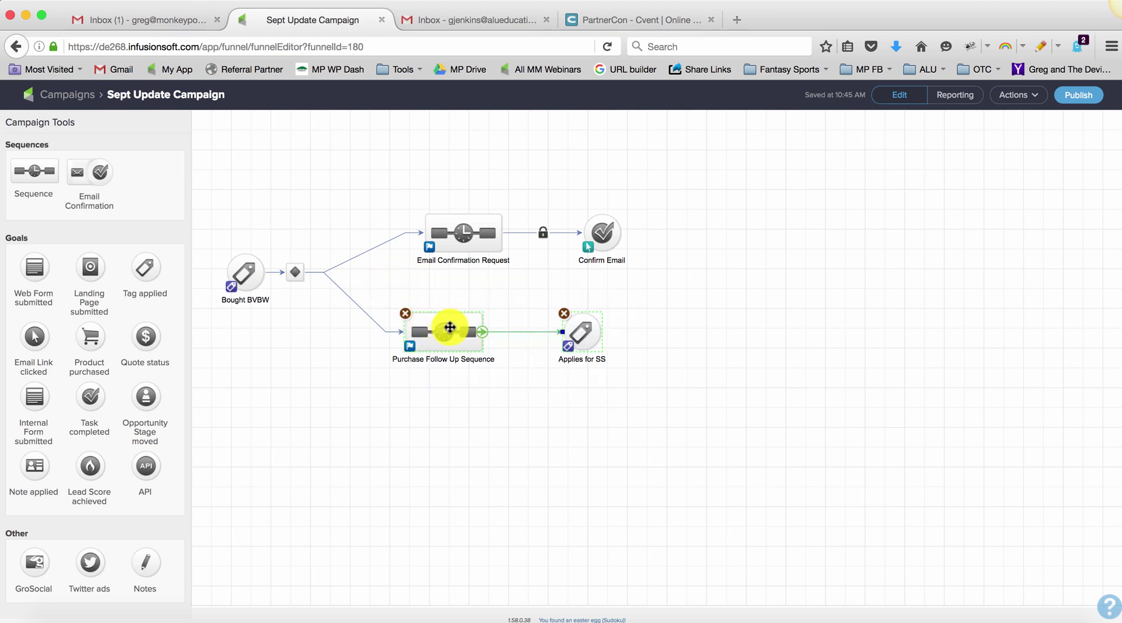
left_click_drag(450, 327, 466, 327)
left_click(531, 385)
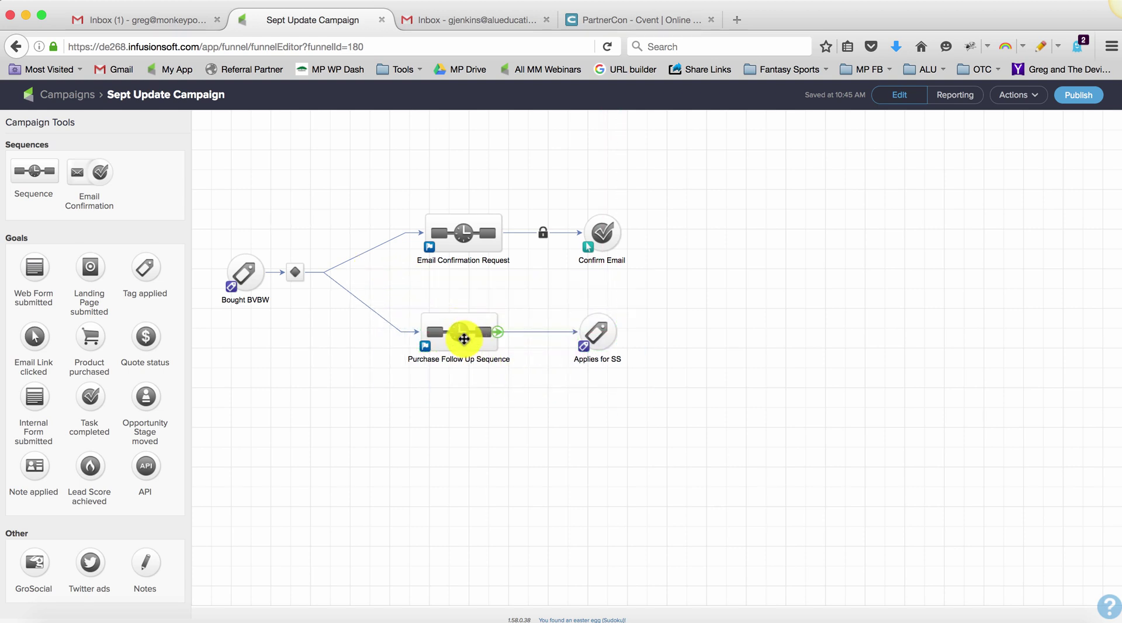
left_click(461, 243)
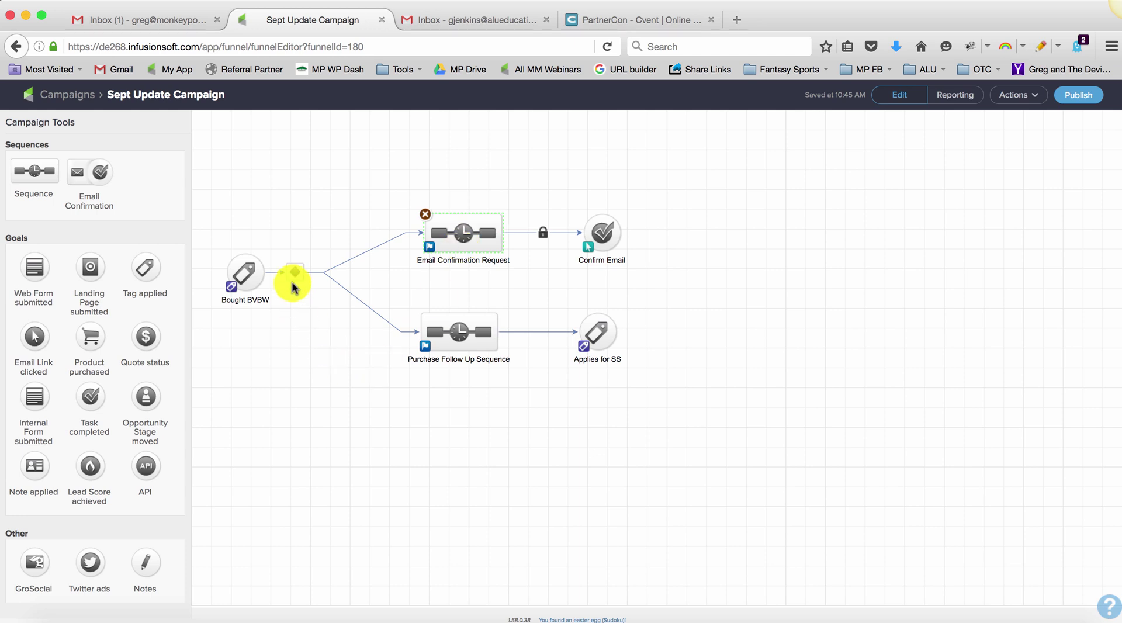
left_click(326, 276)
left_click_drag(302, 250, 343, 301)
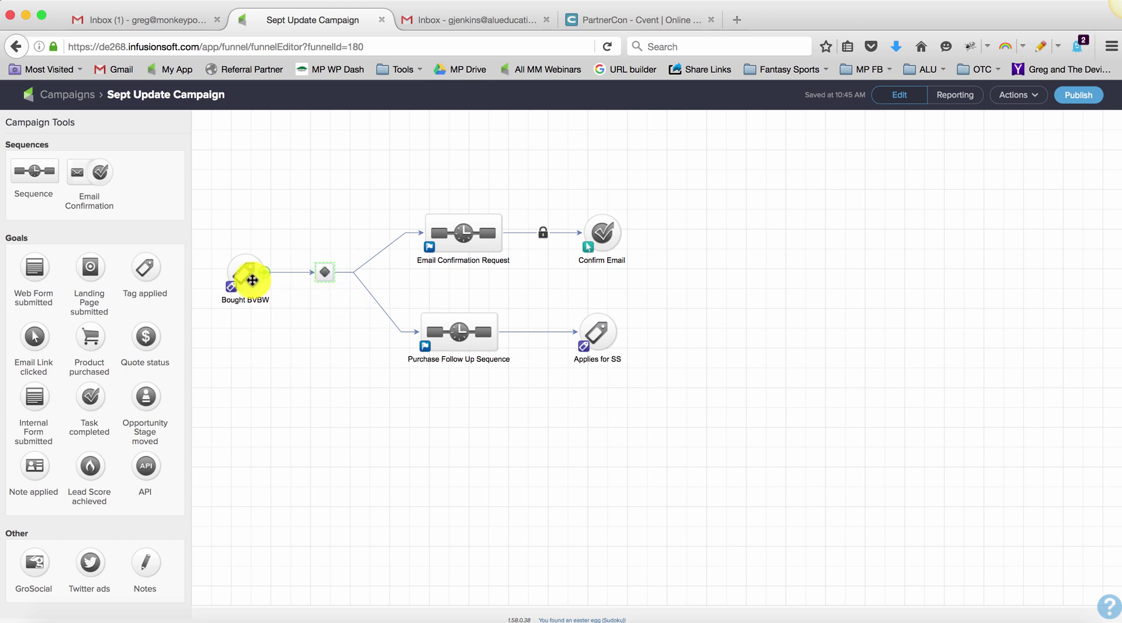
Step: Examine the parallel Email Confirmation Request and Purchase Follow Up Sequence branches that start from Bought BVBW
left_click(438, 230)
left_click_drag(411, 204, 634, 270)
left_click_drag(398, 293, 671, 396)
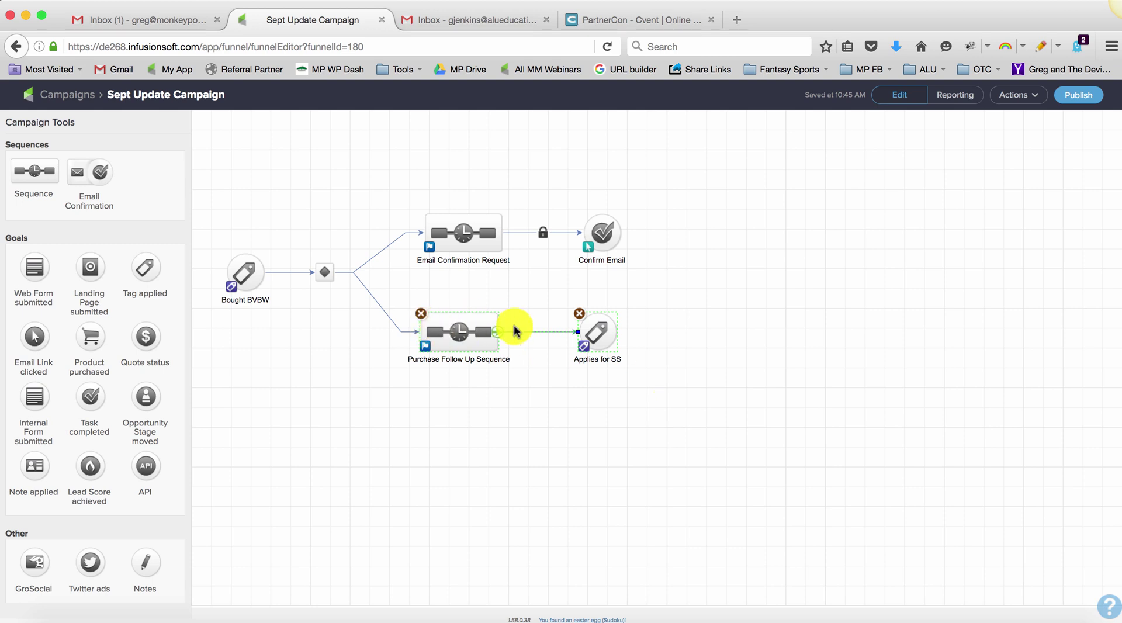
left_click(516, 432)
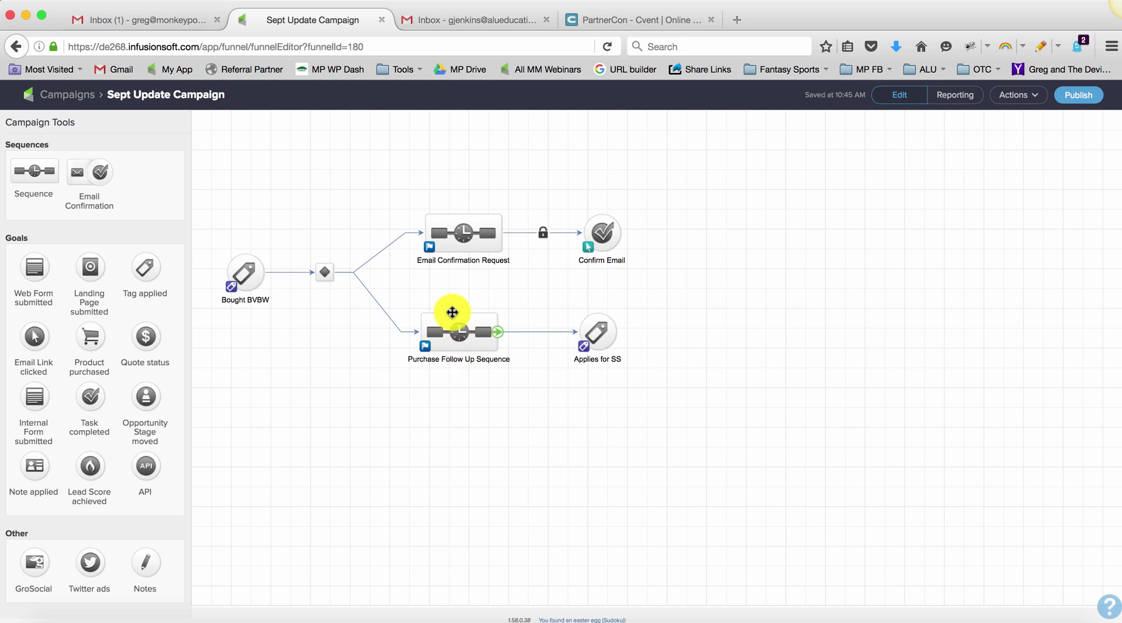
left_click(452, 238)
left_click(458, 318)
left_click(458, 251)
left_click(460, 323)
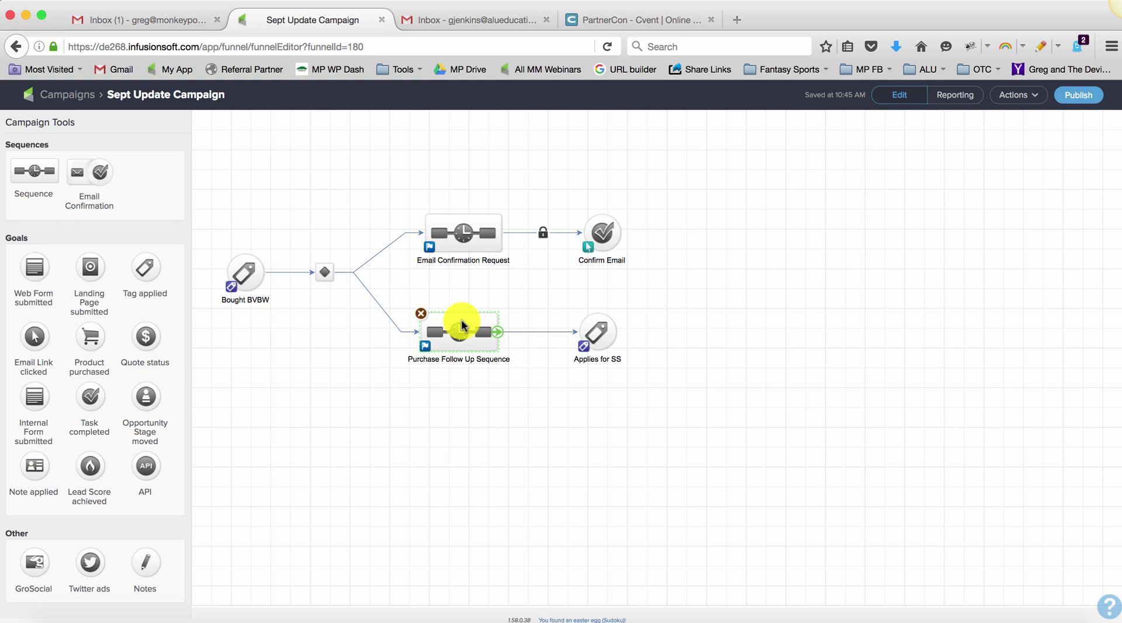
left_click(454, 292)
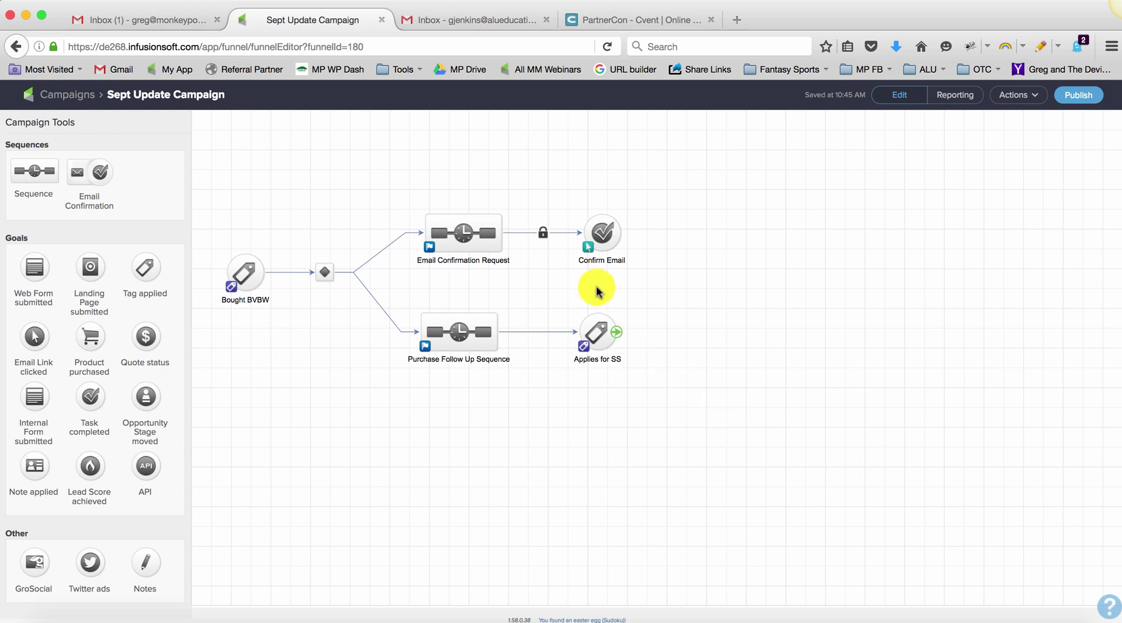
Step: Space the two branches further apart with their goals aligned, and center Bought BVBW and the decision diamond between them
left_click_drag(601, 233, 592, 233)
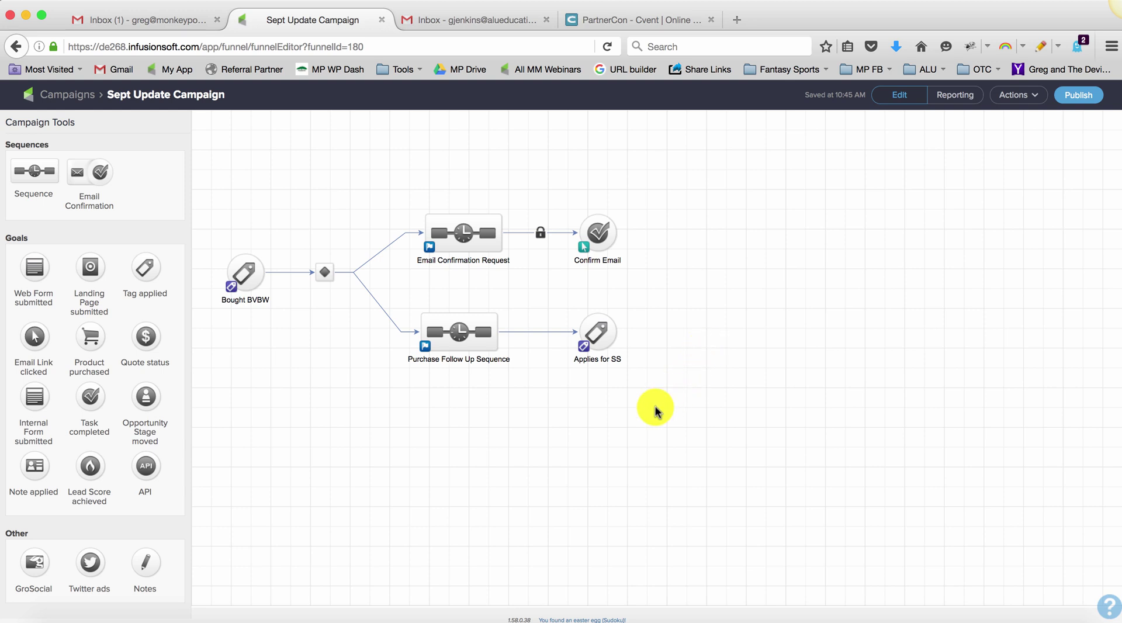
left_click_drag(656, 408, 503, 363)
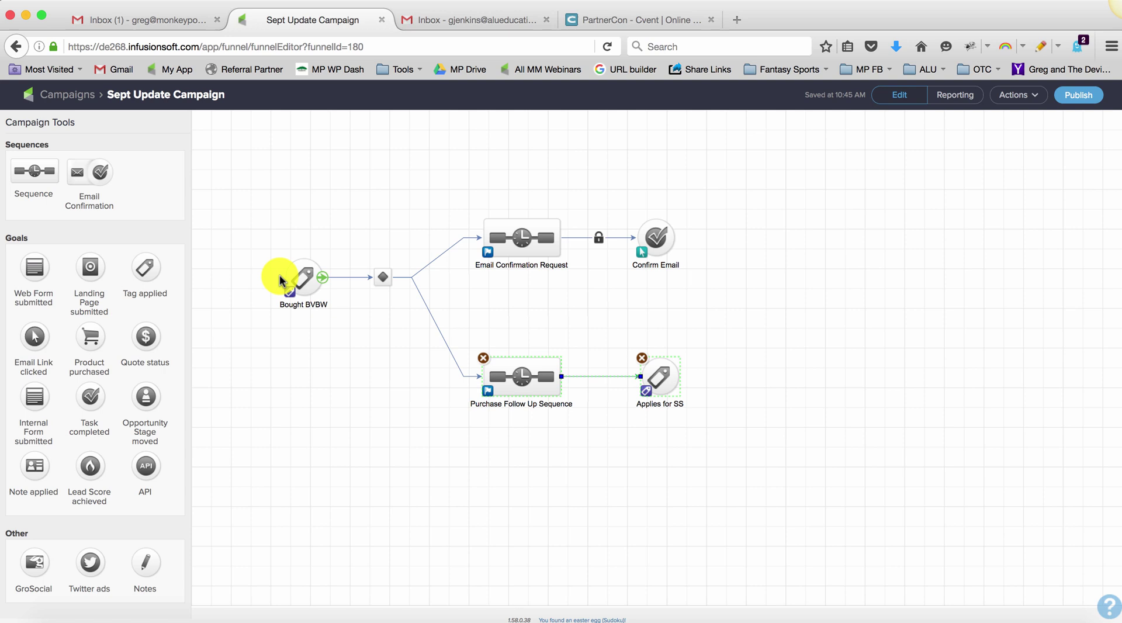
left_click(340, 276)
left_click_drag(380, 276, 378, 309)
left_click(304, 279)
left_click_drag(305, 280, 285, 309)
Step: Add a second Email Confirmation block, connect the first Email Confirmation Request to it, and move the first Confirm Email goal further right
left_click_drag(114, 183, 655, 297)
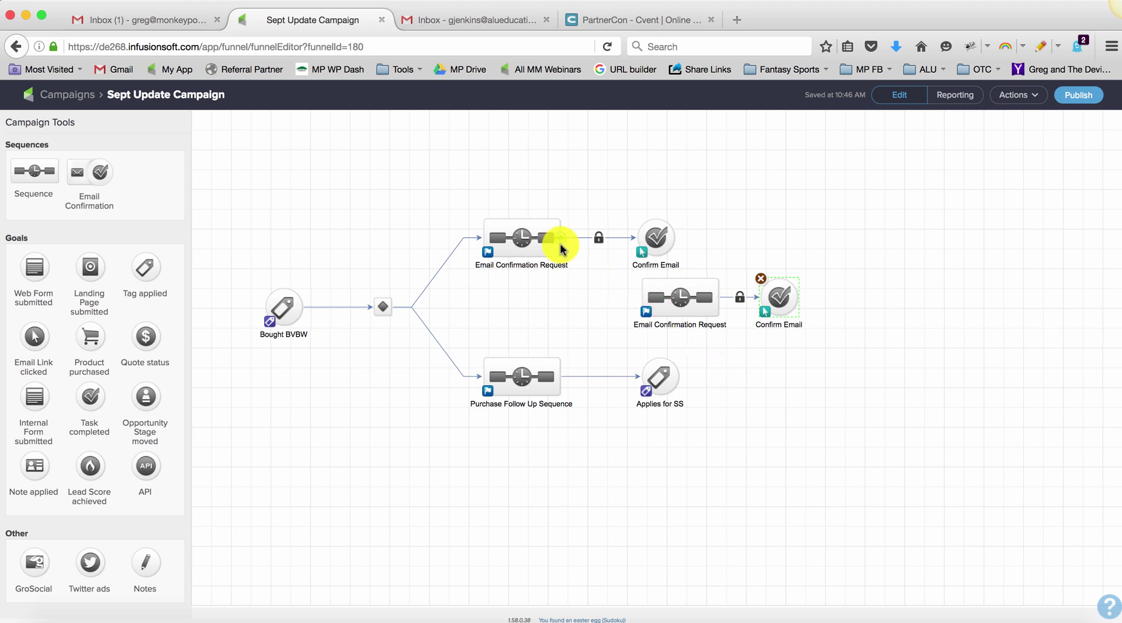
left_click_drag(560, 245, 649, 304)
left_click_drag(652, 245, 757, 245)
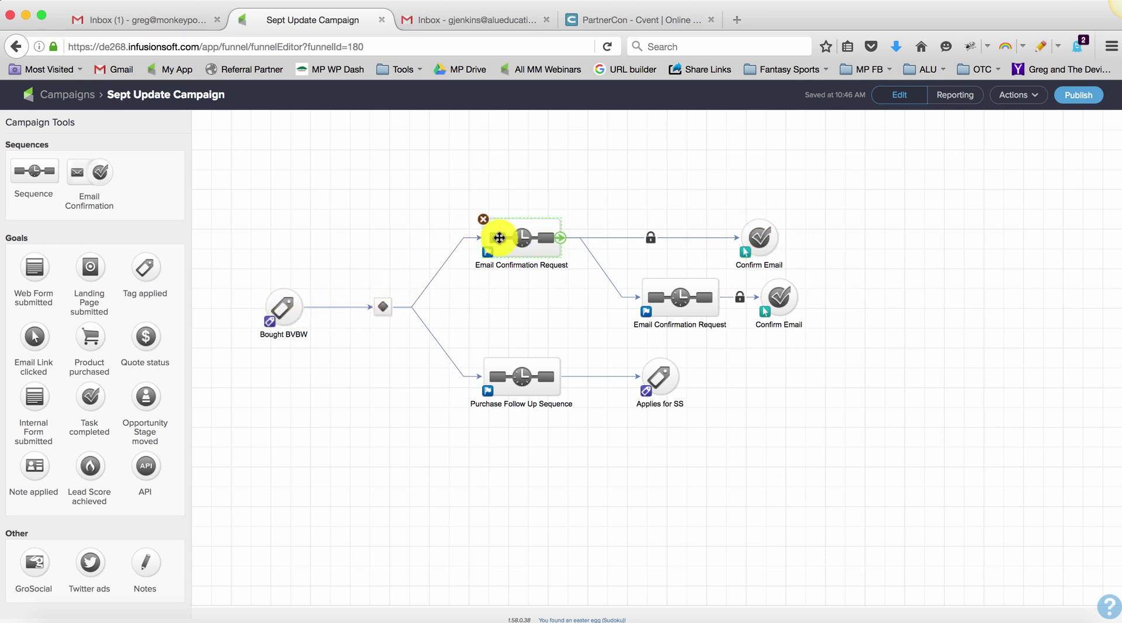
Step: Inspect the contents of the first and second Email Confirmation Request sequences and return to the campaign
double_click(499, 238)
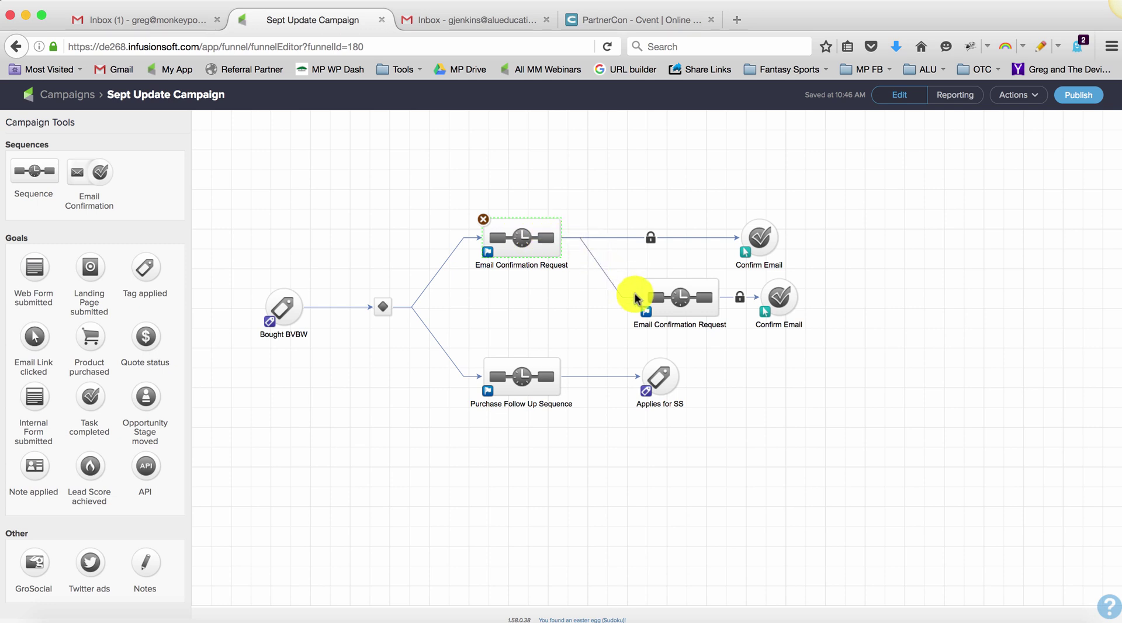
left_click(677, 300)
double_click(677, 300)
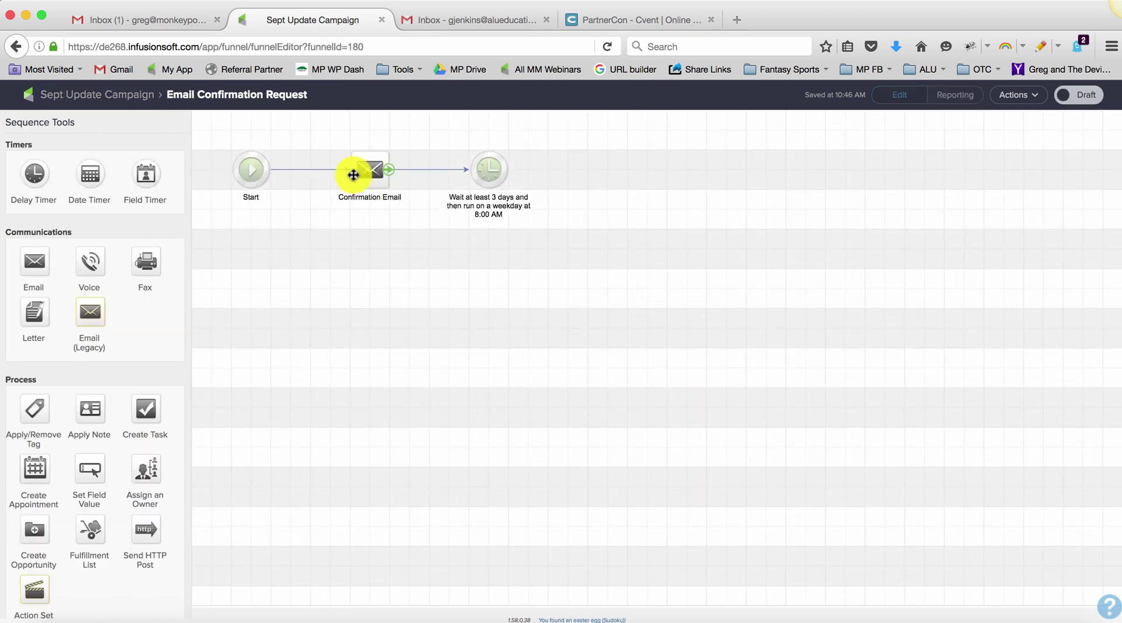
left_click(149, 101)
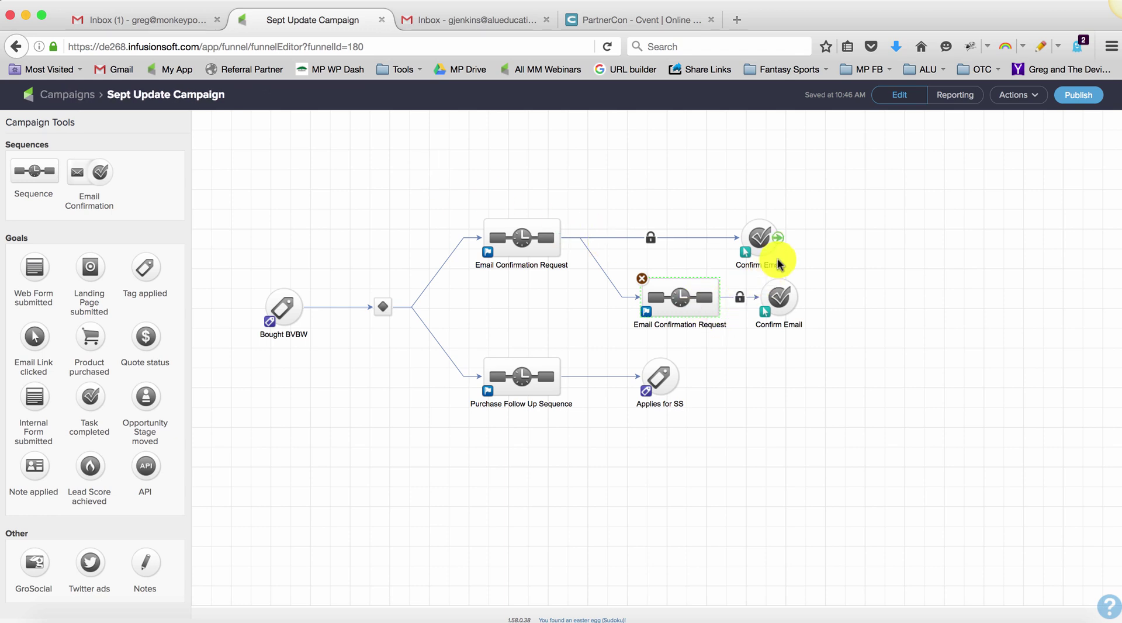
Step: Align the first Confirm Email goal directly above the second one and review the two-stage confirmation branch
left_click_drag(766, 243, 780, 240)
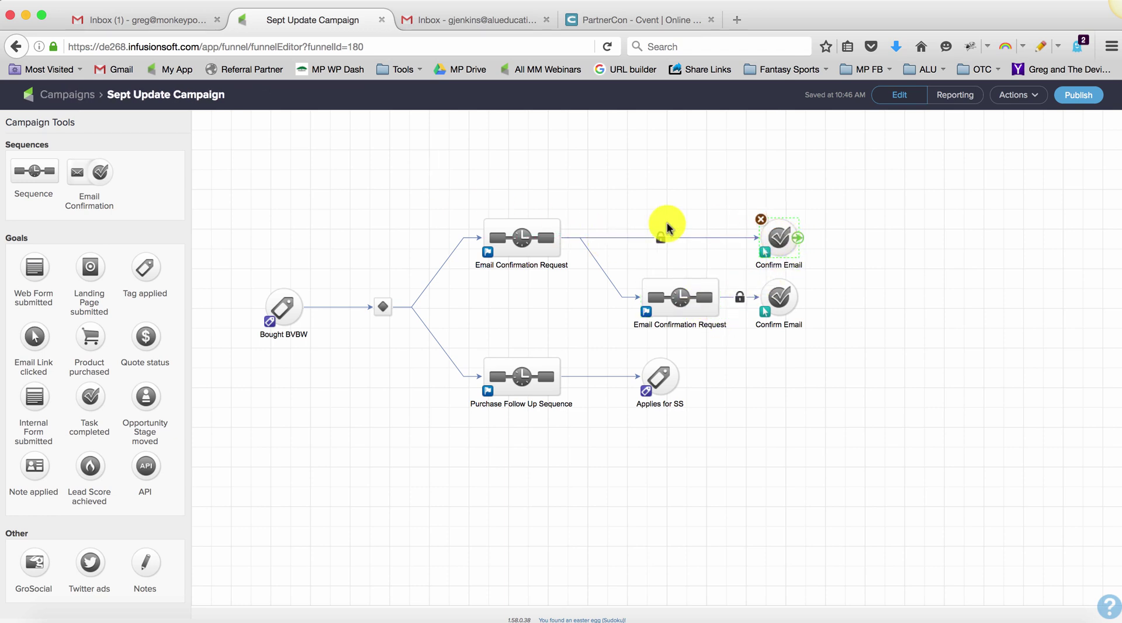
left_click(537, 247)
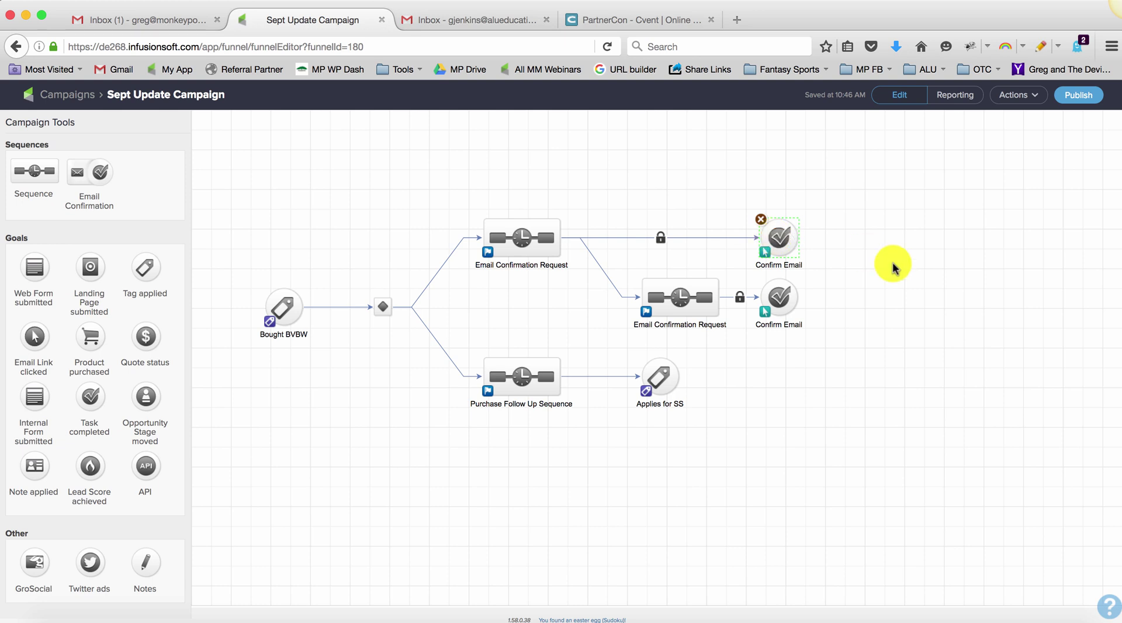
left_click_drag(821, 336, 614, 275)
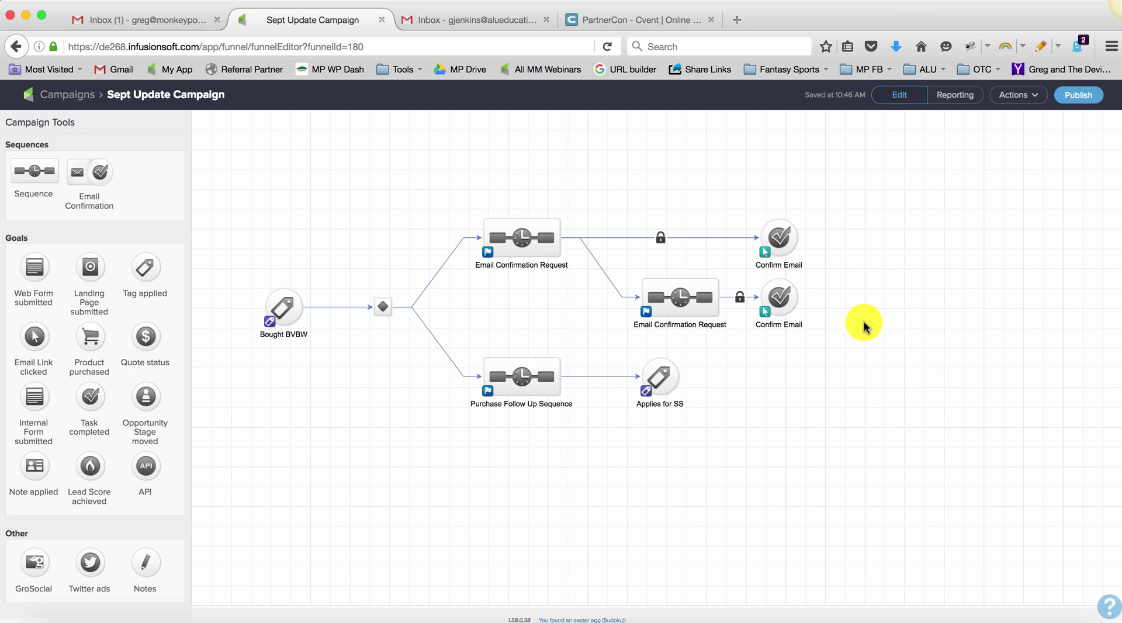
left_click_drag(841, 344, 578, 262)
left_click_drag(773, 361, 803, 377)
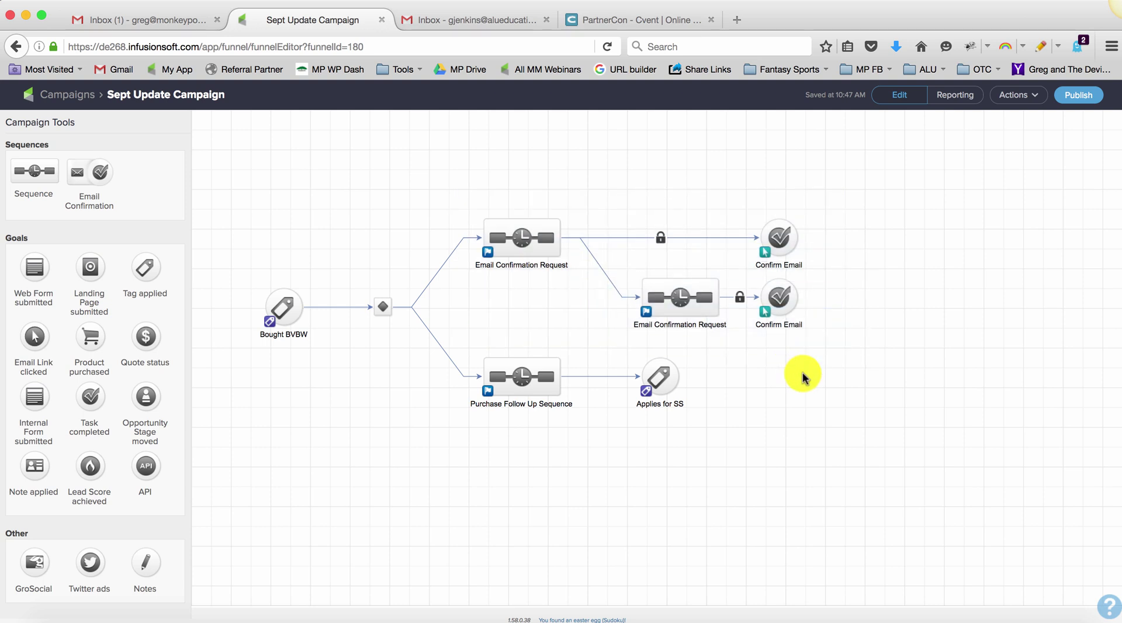